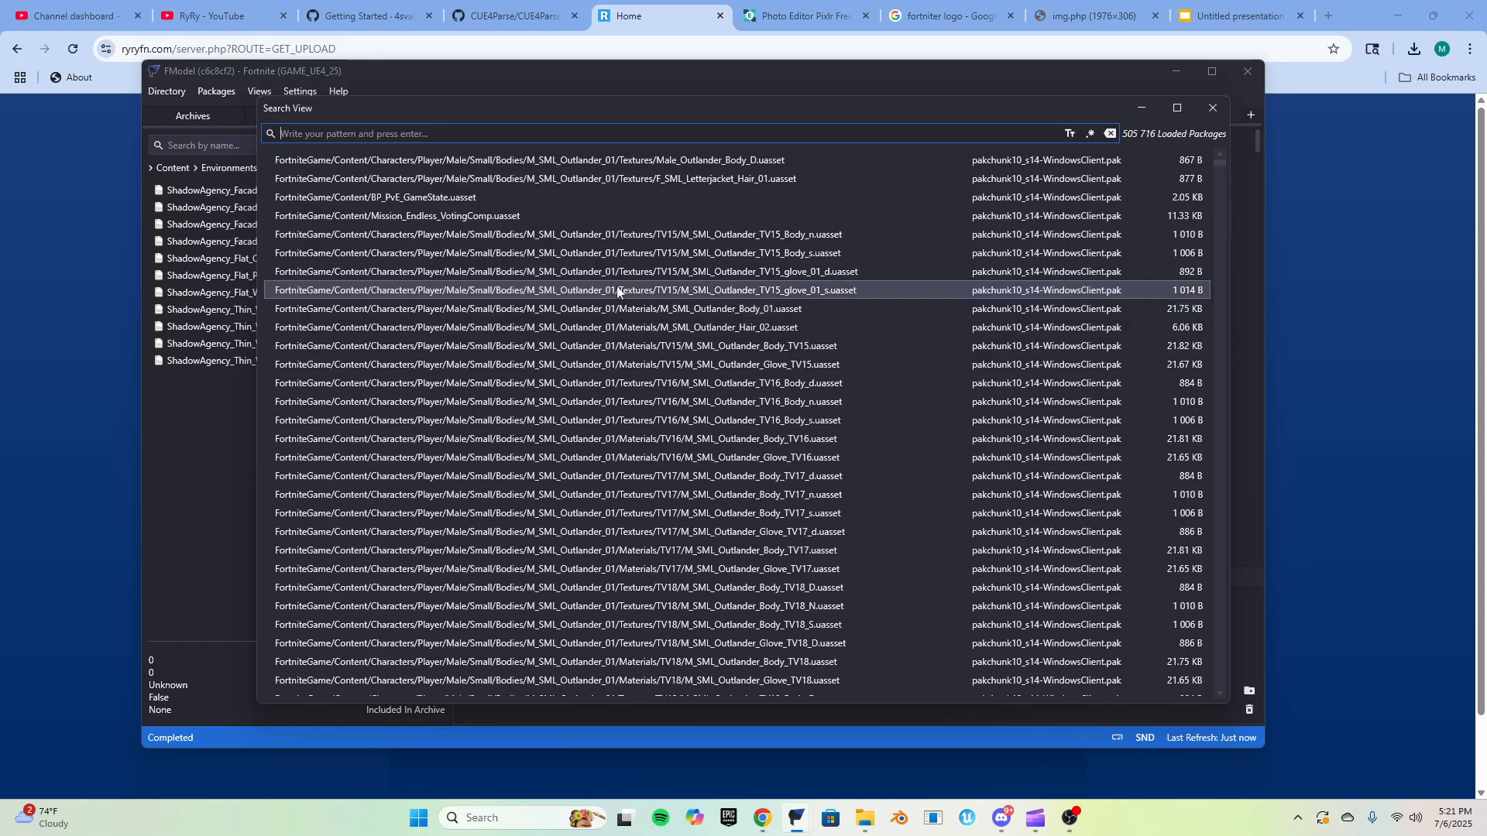
Search the loaded packages for "shadow agency mesh"
left_click_drag(327, 113, 268, 114)
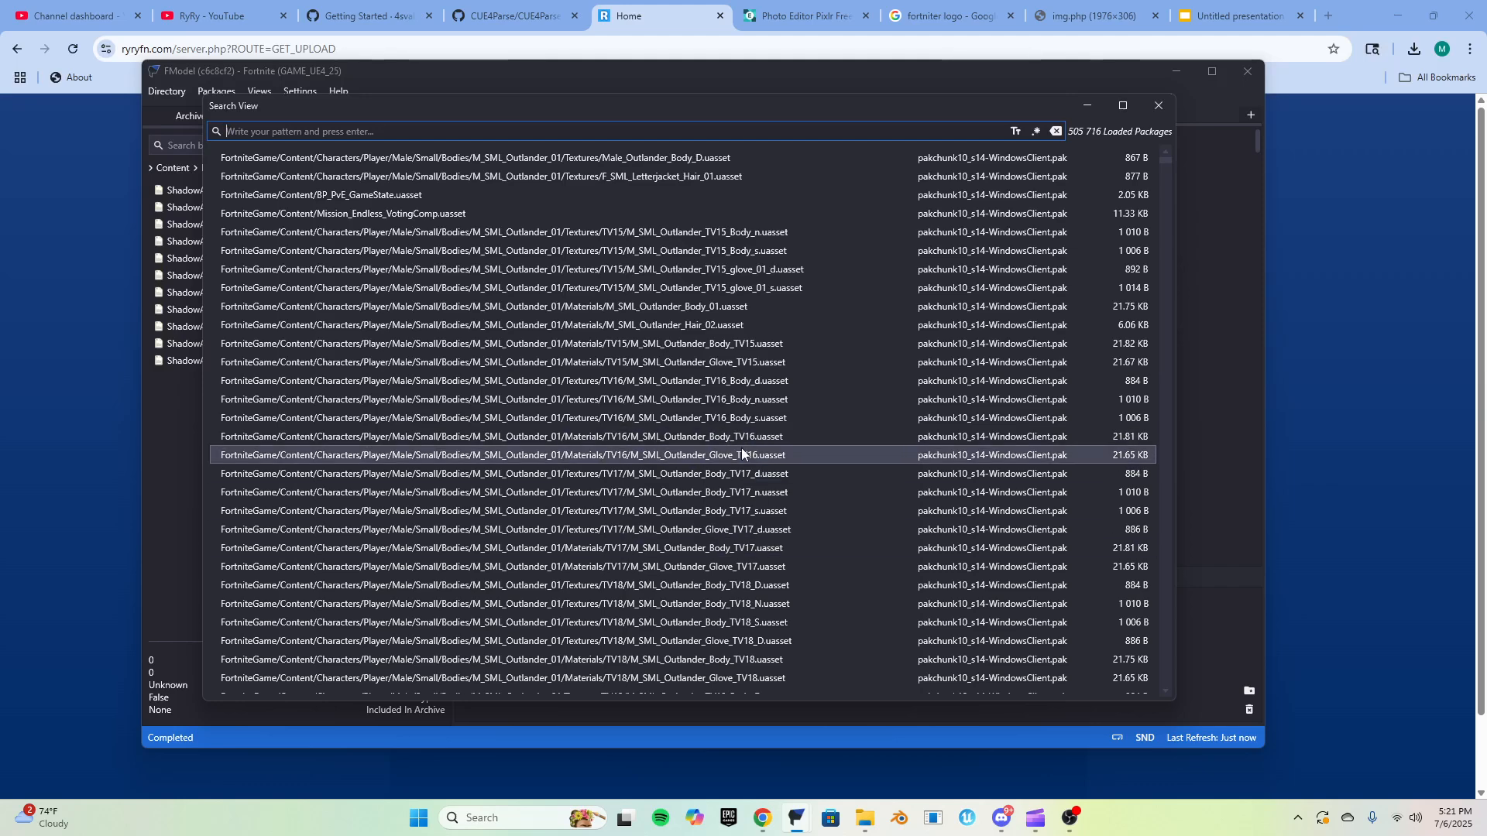
type("shadow agency mes")
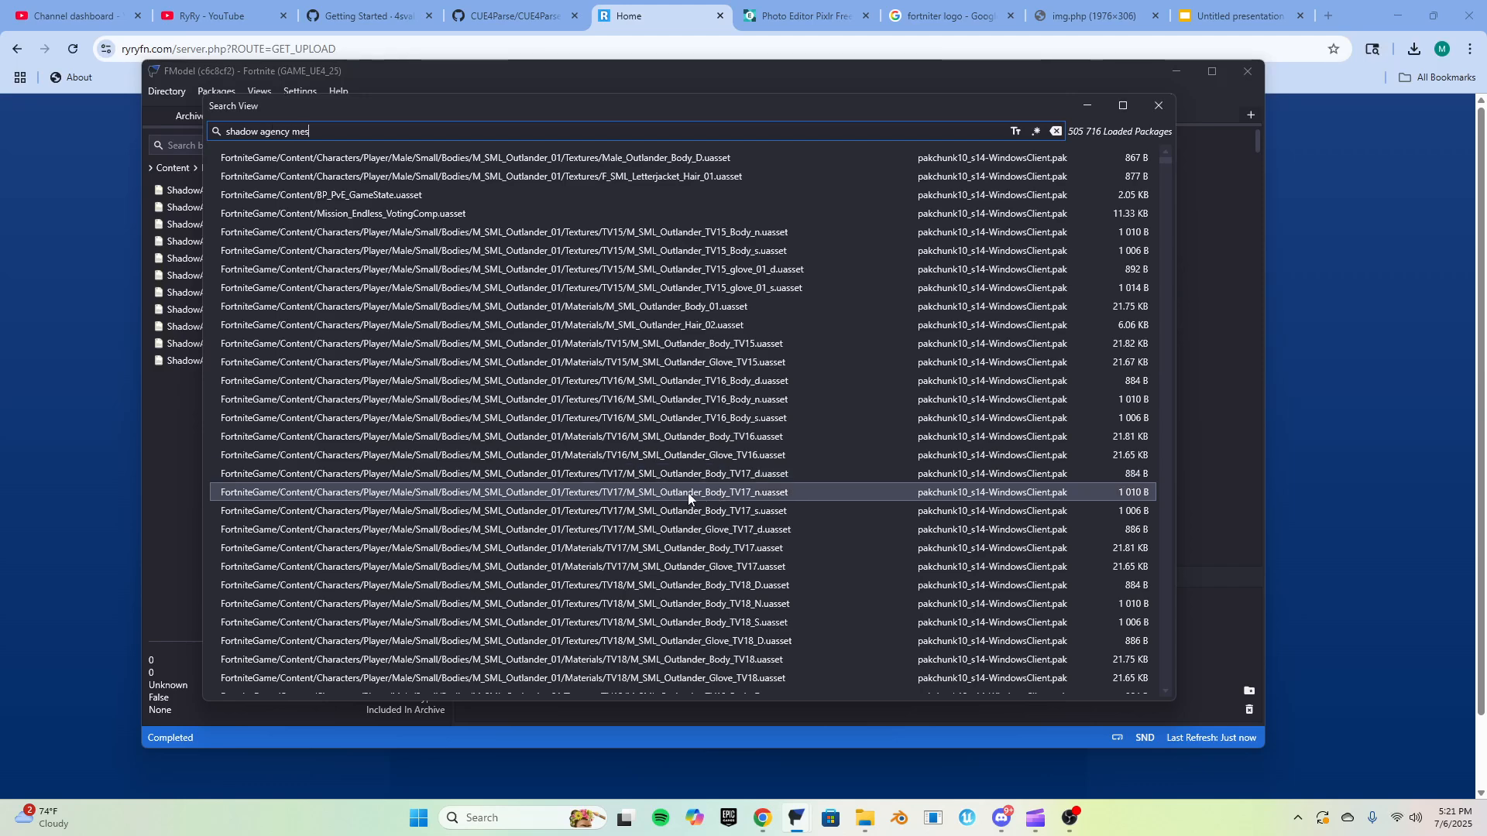
type("h")
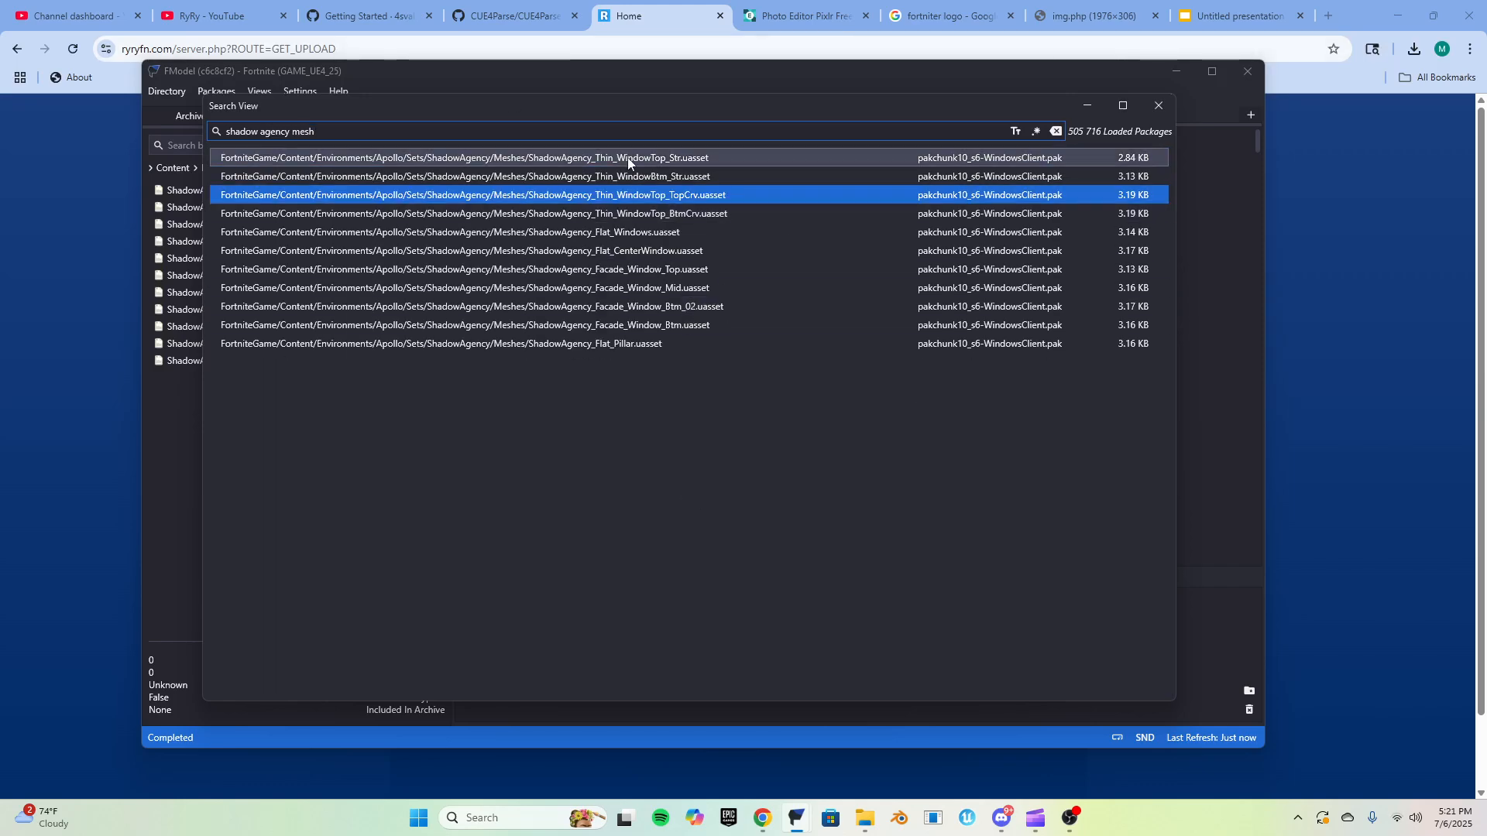
Open the ShadowAgency_Thin_WindowTop_BtmCrv.uasset search result in its Meshes package folder
left_click(608, 232)
left_click(593, 198)
left_click(580, 159)
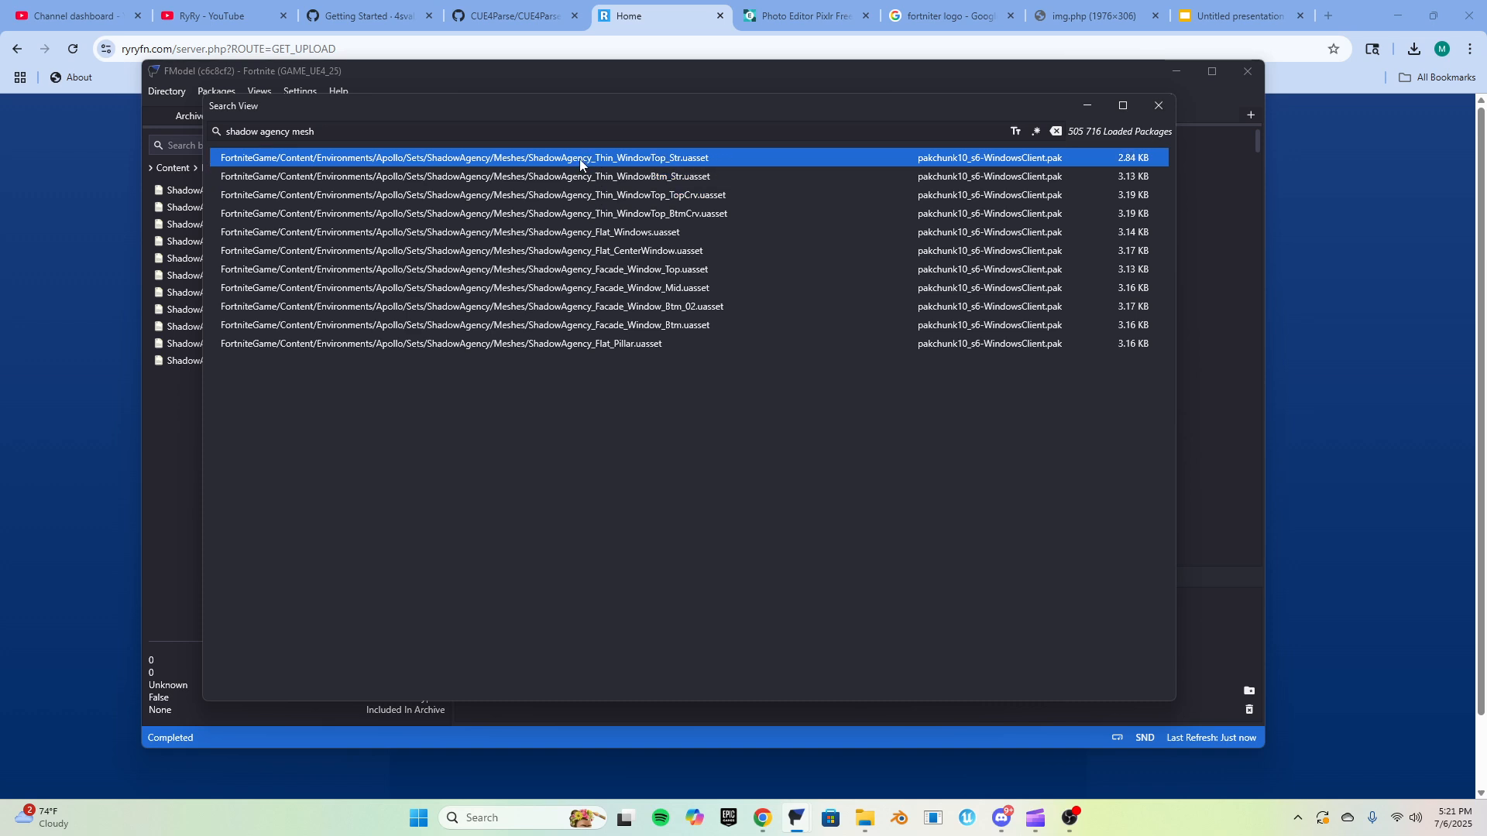
left_click(578, 213)
left_click(570, 231)
left_click(424, 220)
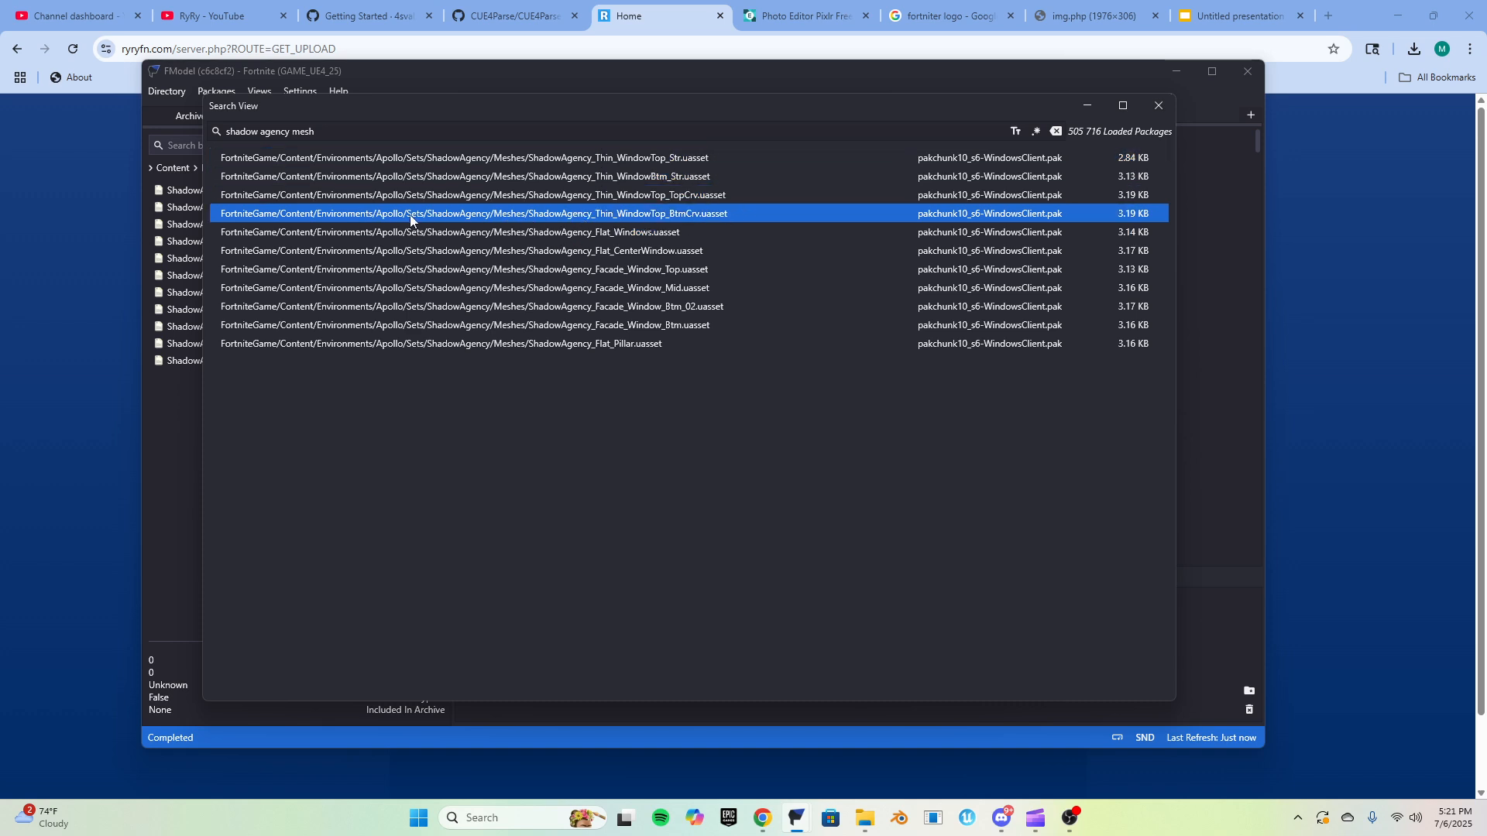
double_click(524, 213)
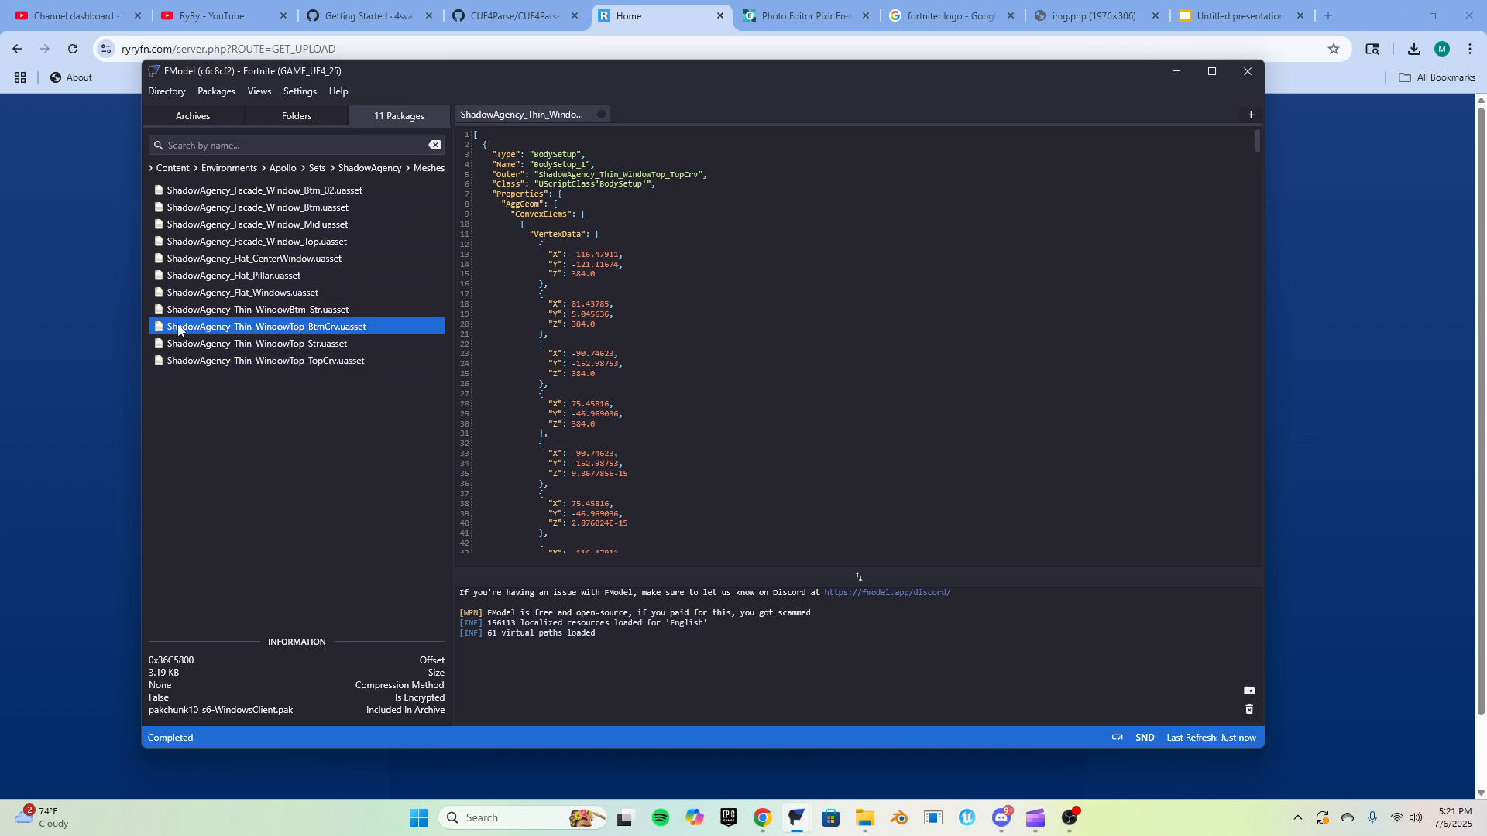
Preview the ShadowAgency_Thin_WindowTop_BtmCrv mesh in the 3D Viewer, examine the wall from several angles, and close the viewer
double_click(277, 330)
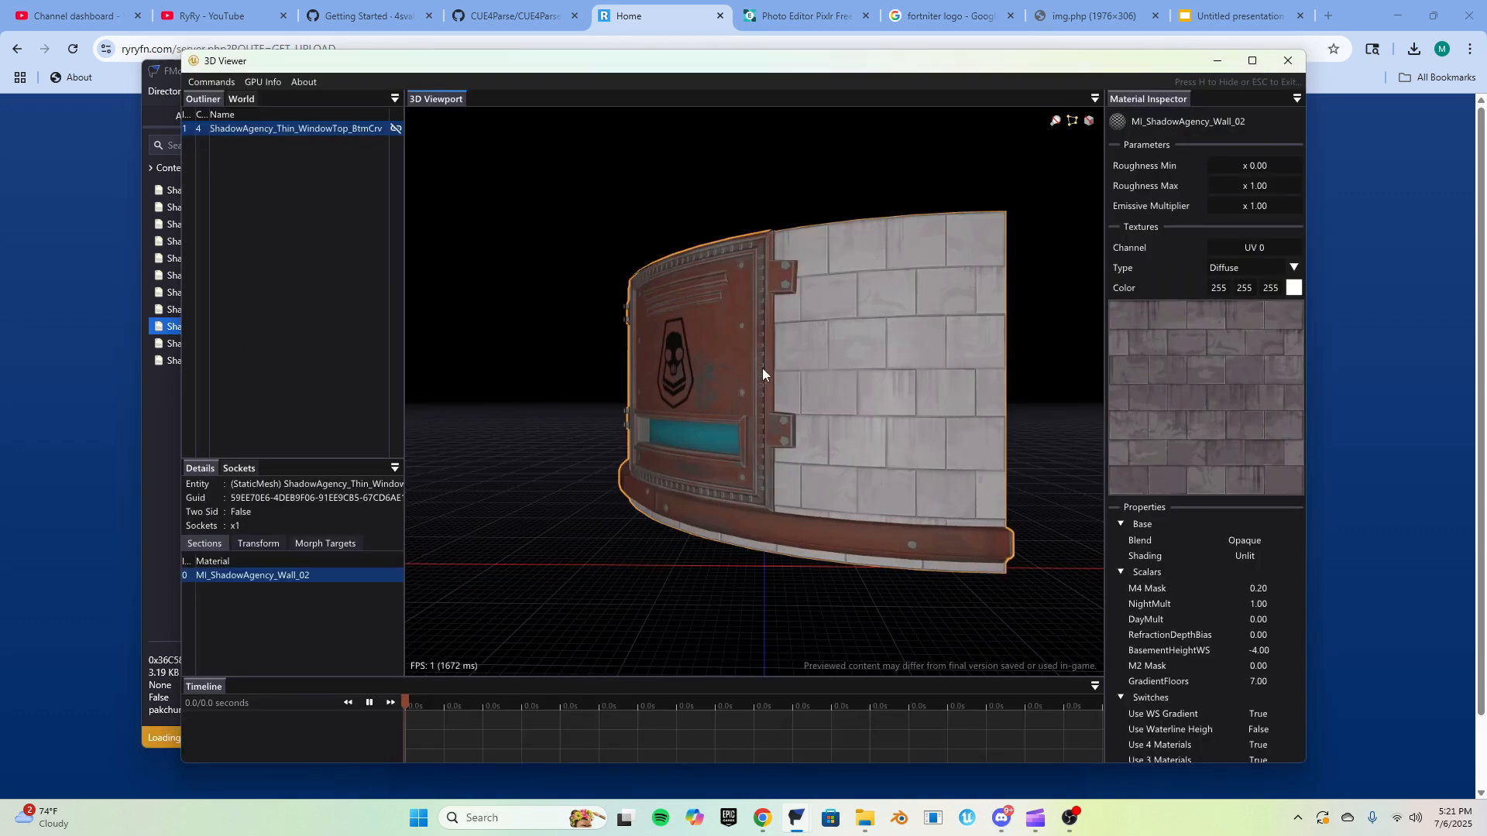
left_click_drag(762, 369, 1386, 495)
left_click_drag(558, 464, 1037, 283)
left_click_drag(751, 348, 929, 406)
left_click_drag(627, 268, 480, 310)
left_click_drag(1012, 415, 922, 360)
left_click_drag(775, 360, 872, 399)
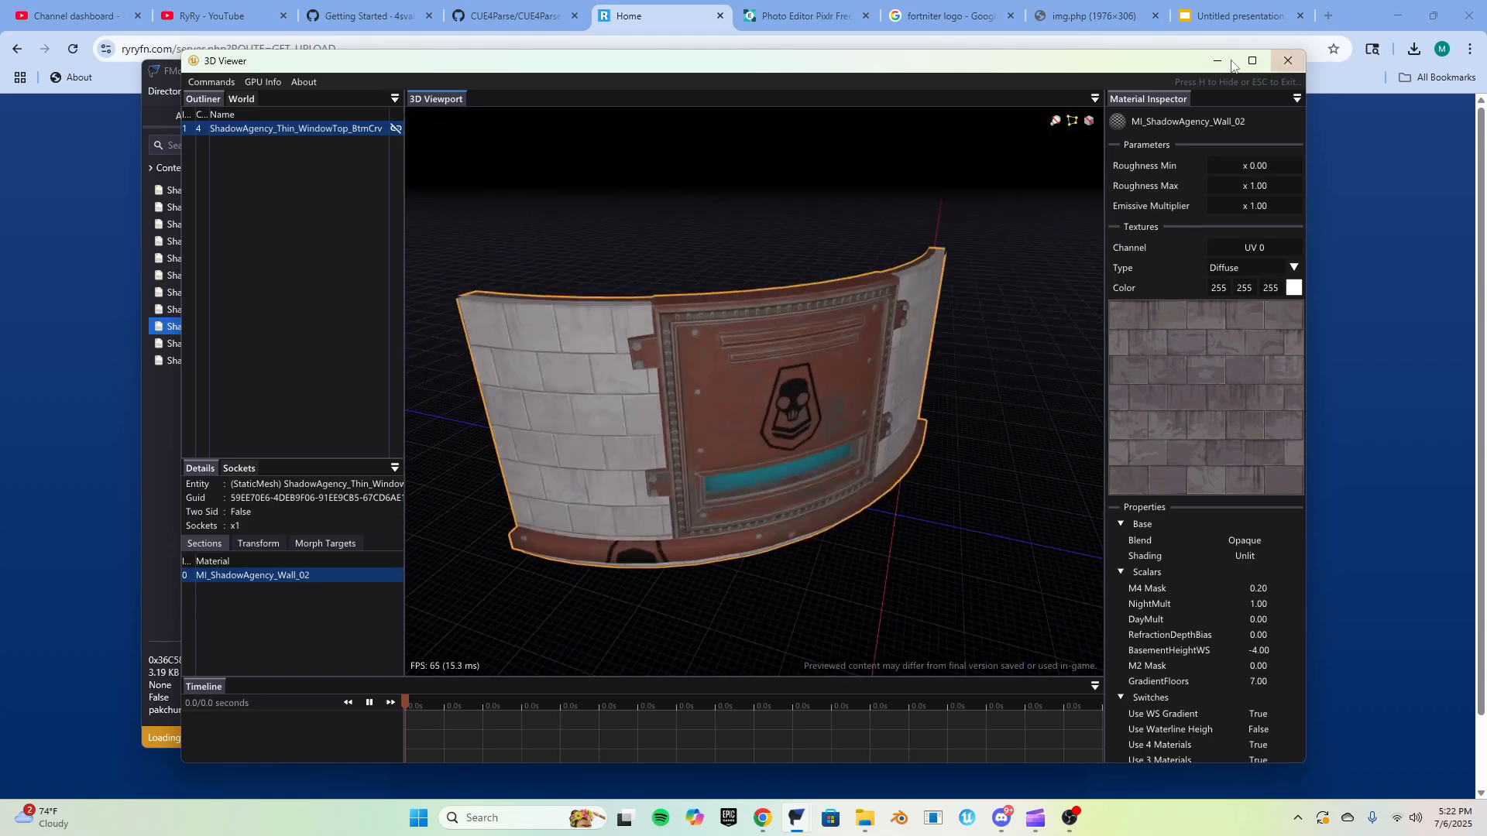
left_click(1290, 62)
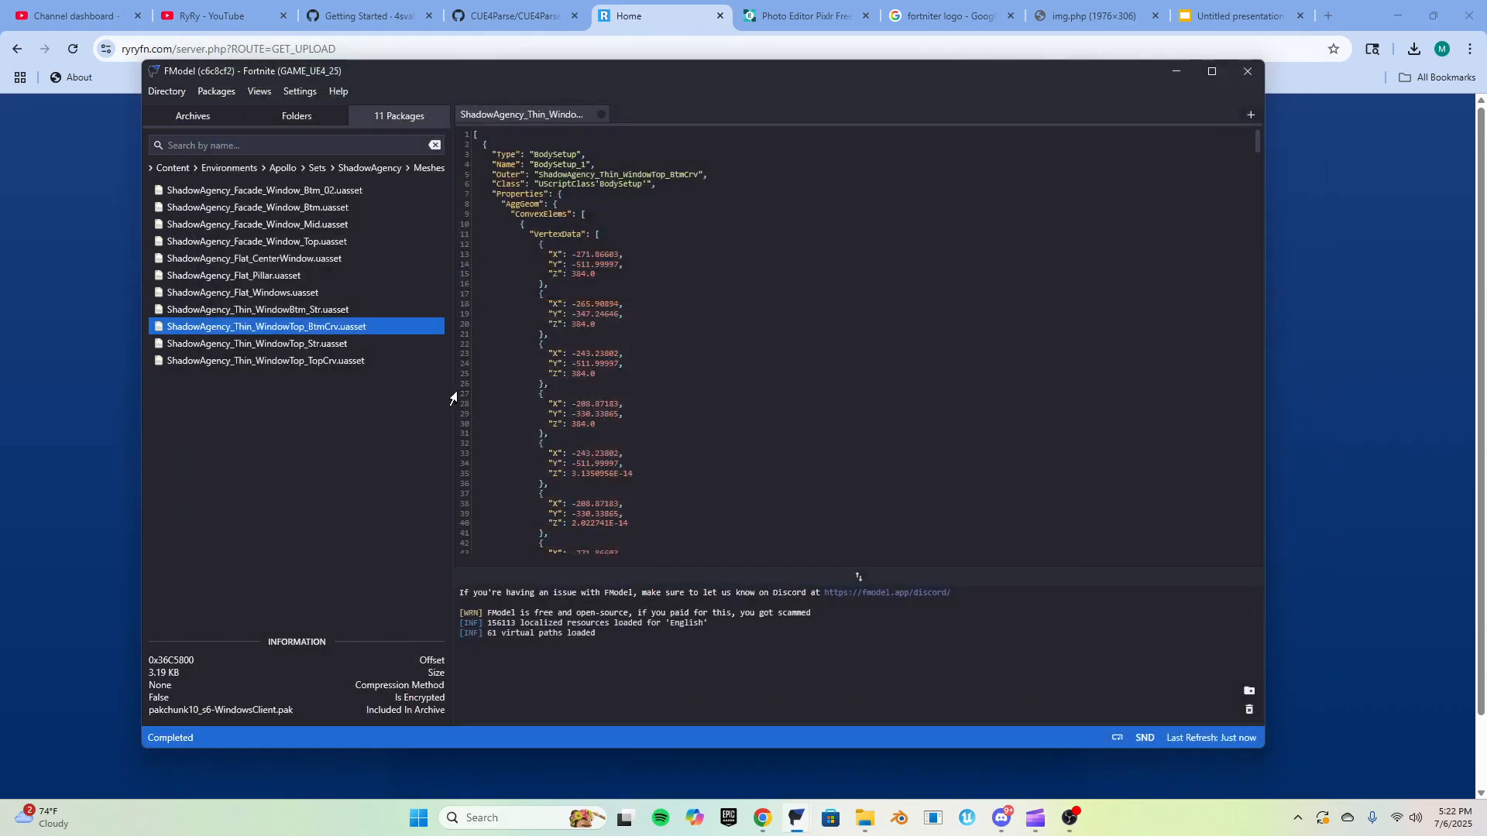
Save the ShadowAgency_Thin_WindowTop_BtmCrv package as a model and check the export entry in the log
right_click(332, 328)
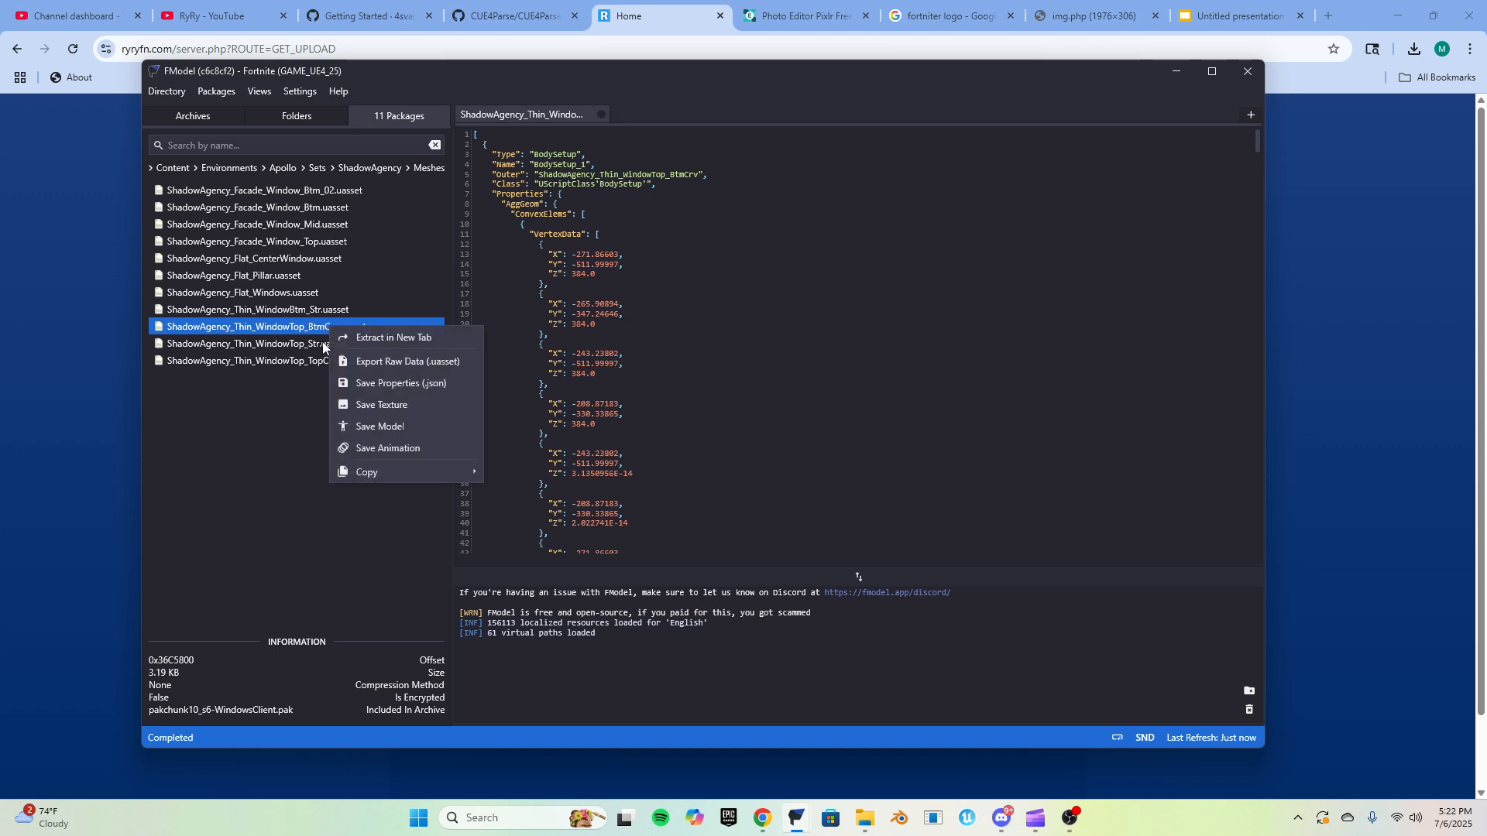
left_click(364, 428)
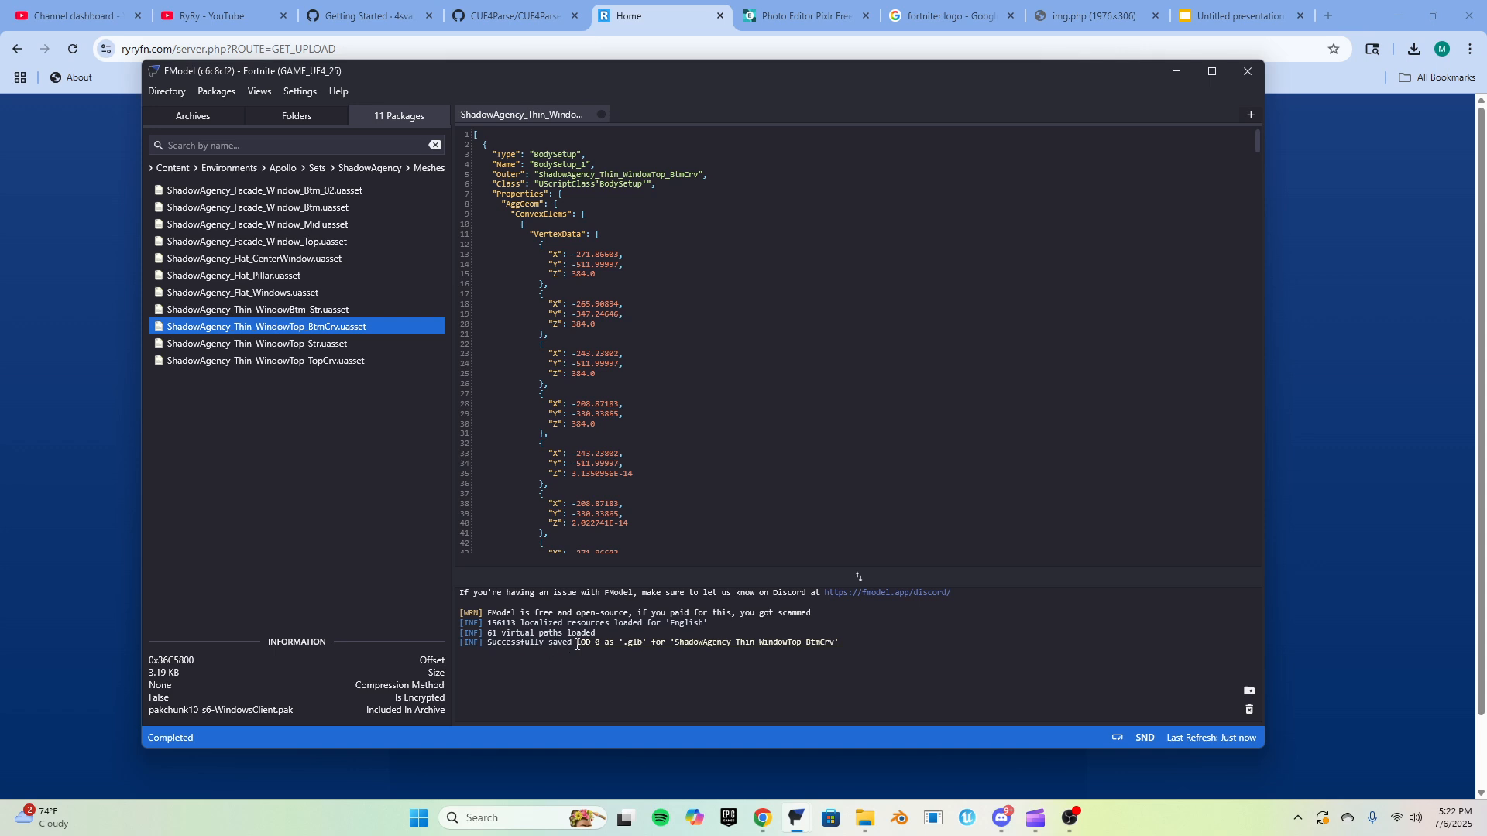
triple_click(620, 643)
left_click(588, 658)
left_click_drag(841, 644, 579, 646)
left_click(767, 660)
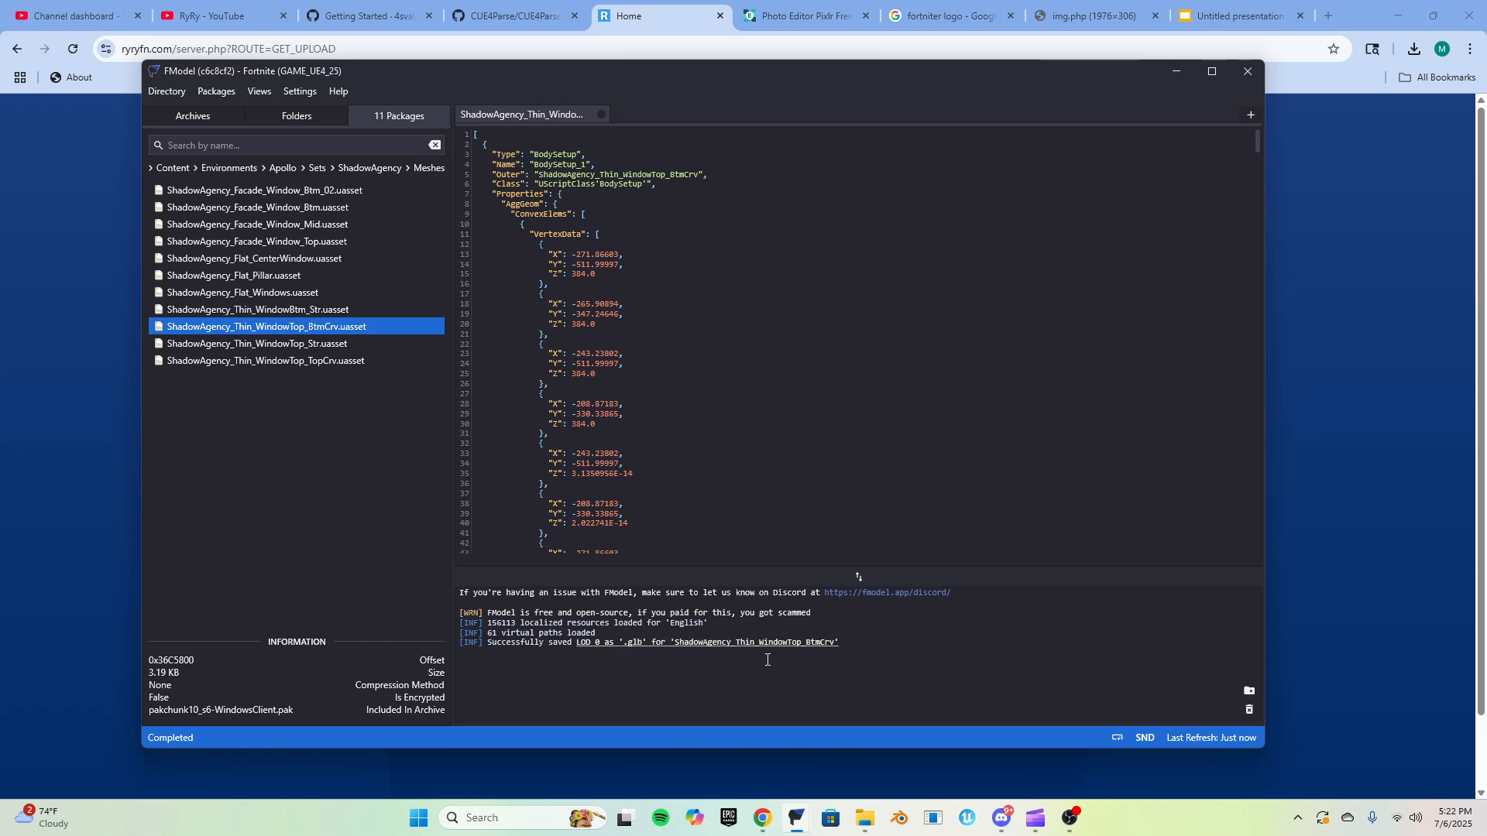
Switch to Chrome, search for "blender download" in a new tab, and open the blender.org download page
left_click(1175, 72)
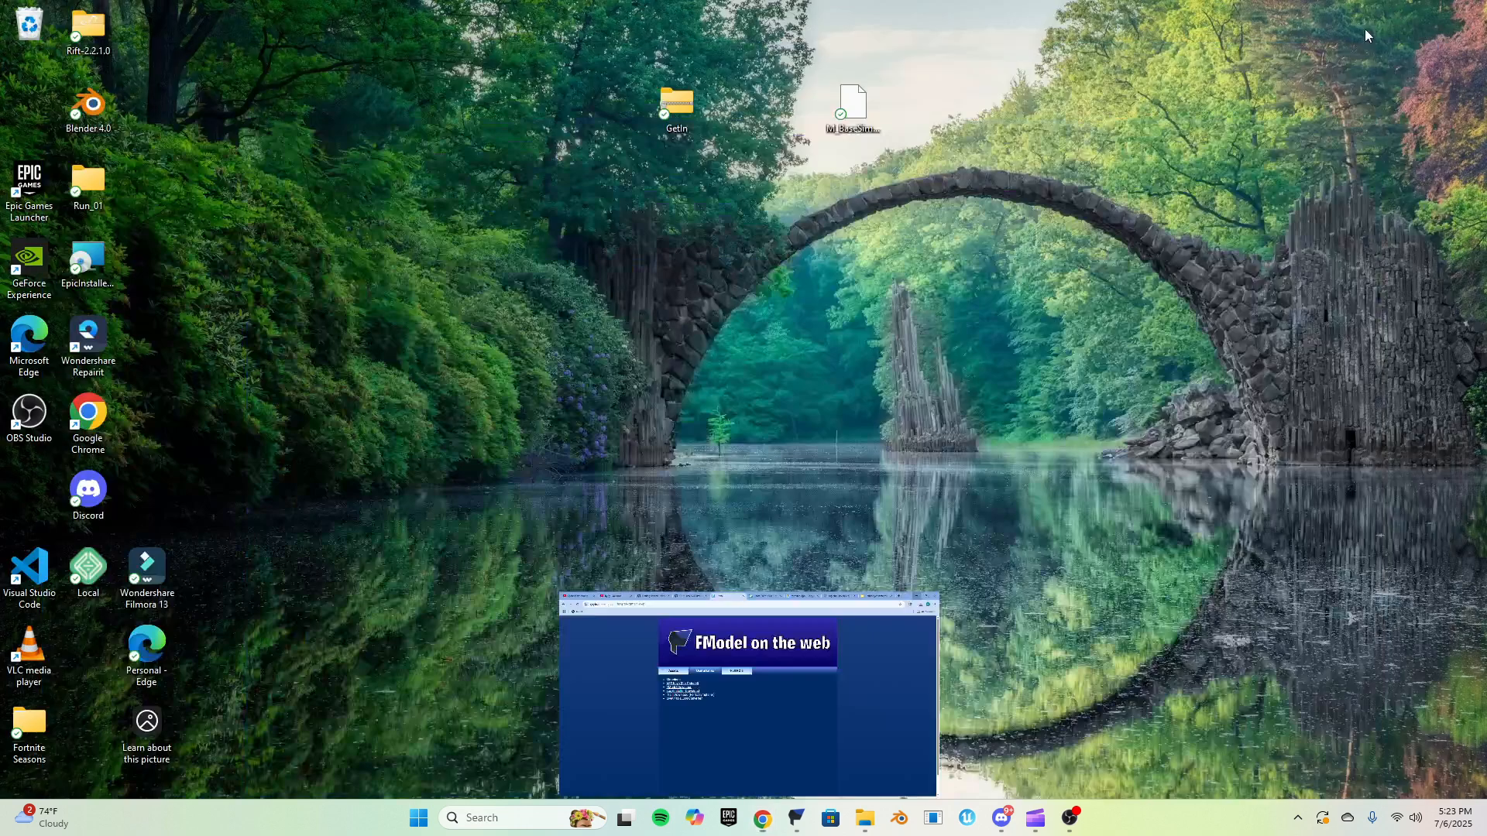
left_click(1397, 15)
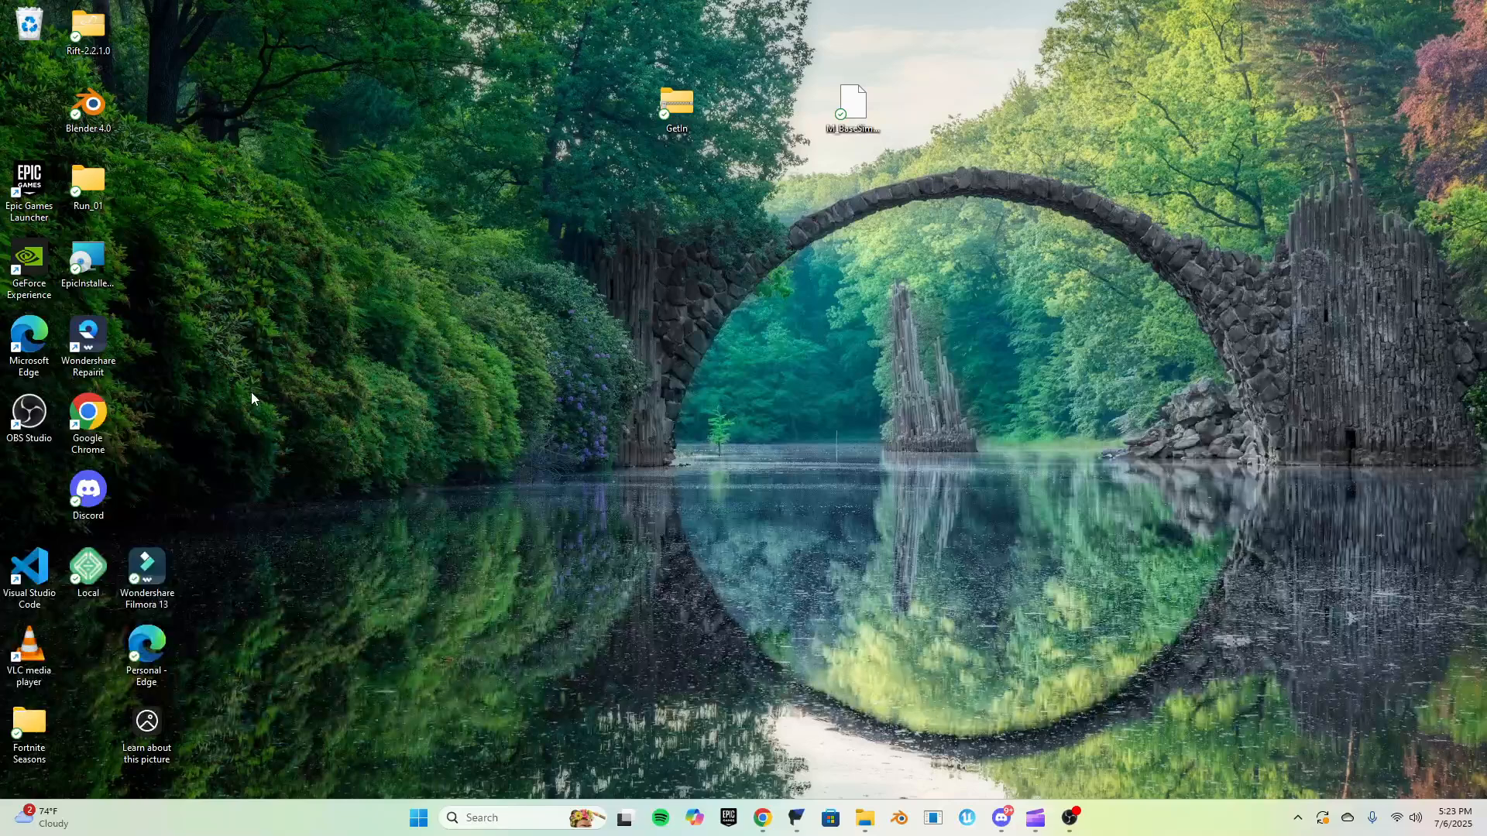
left_click(762, 818)
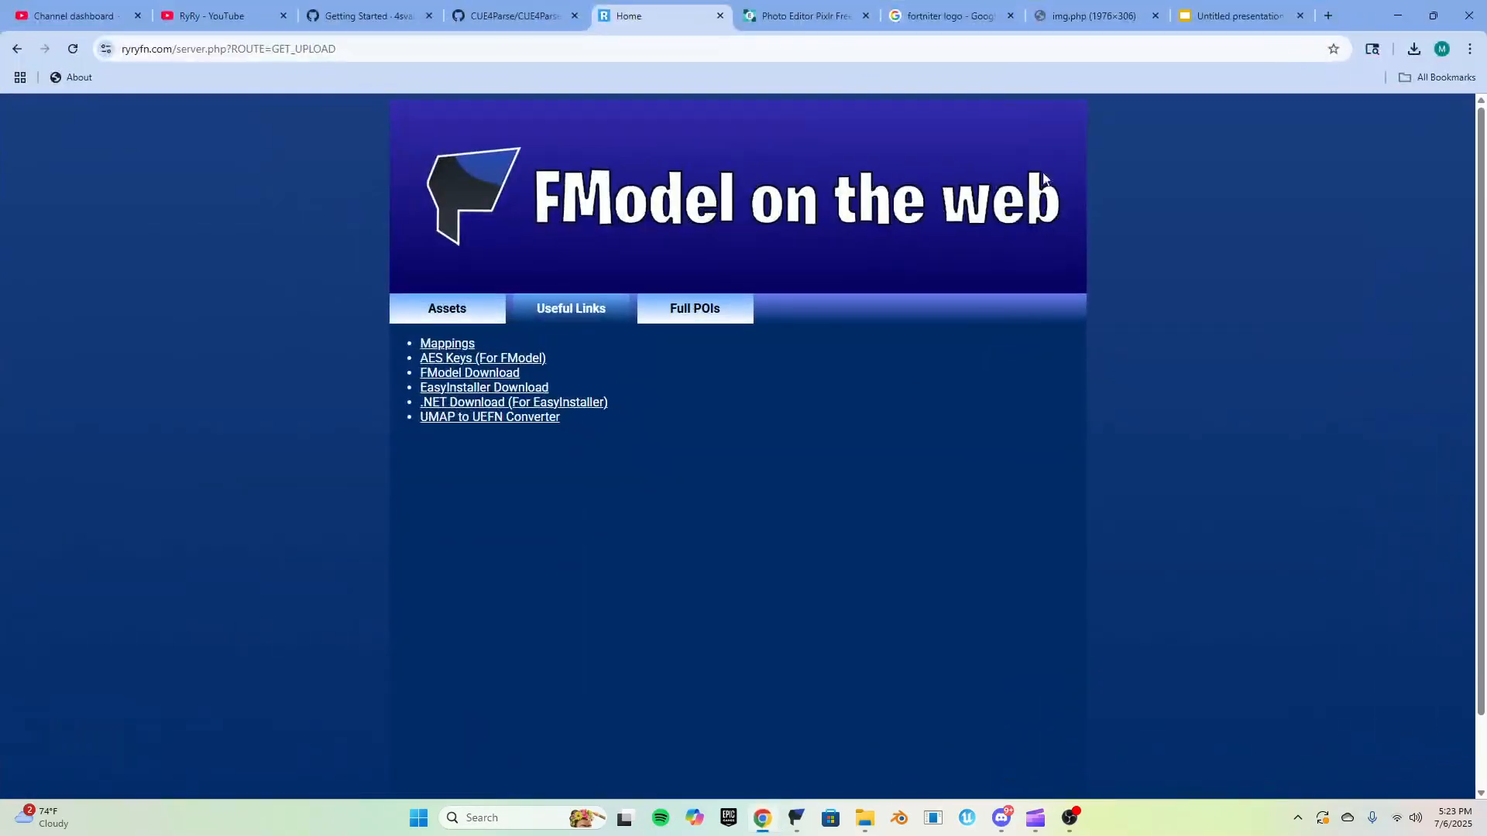
left_click(1323, 13)
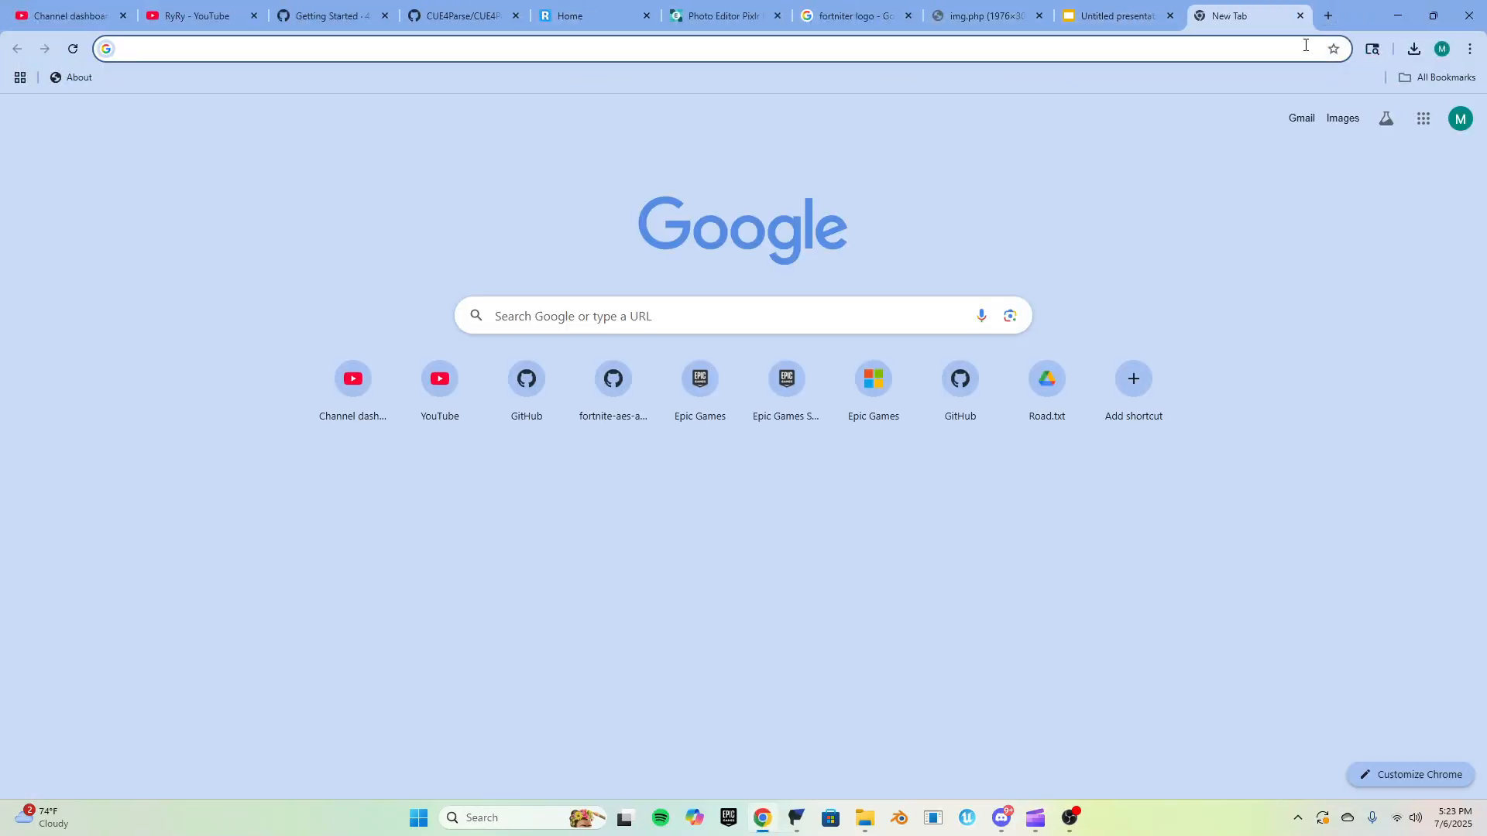
type("blender")
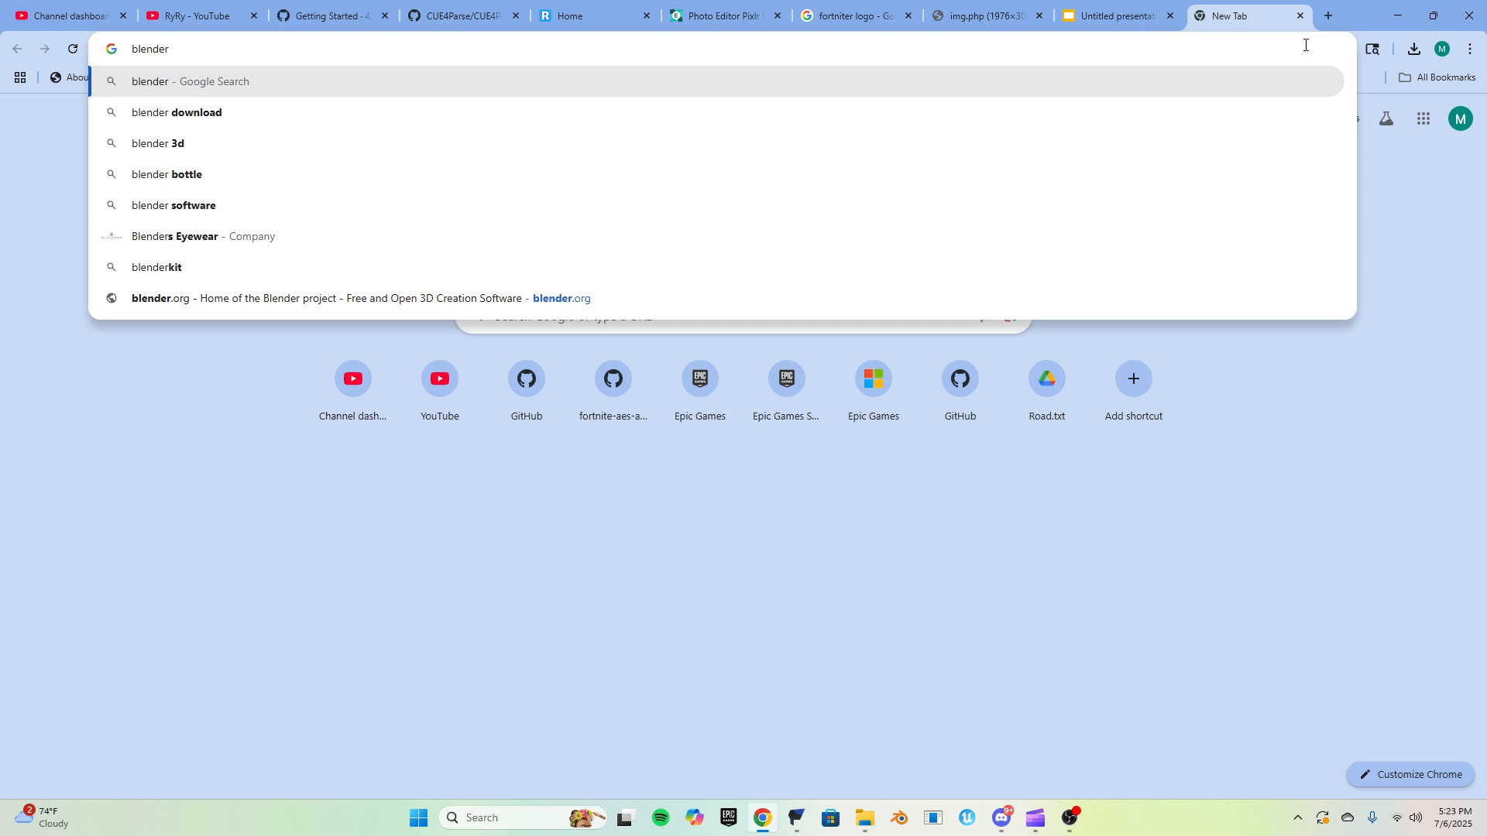
left_click(223, 110)
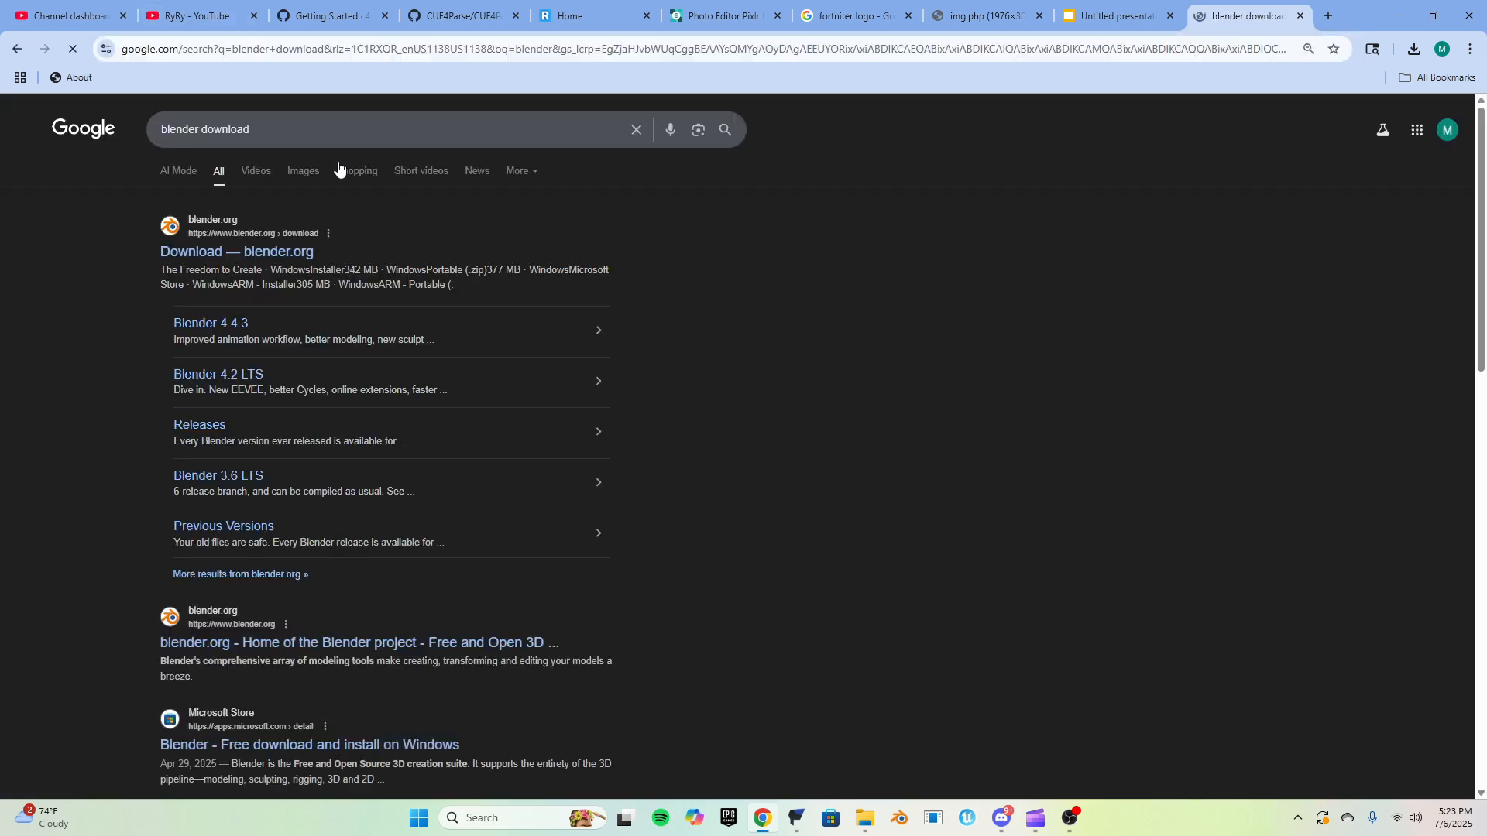
left_click(229, 251)
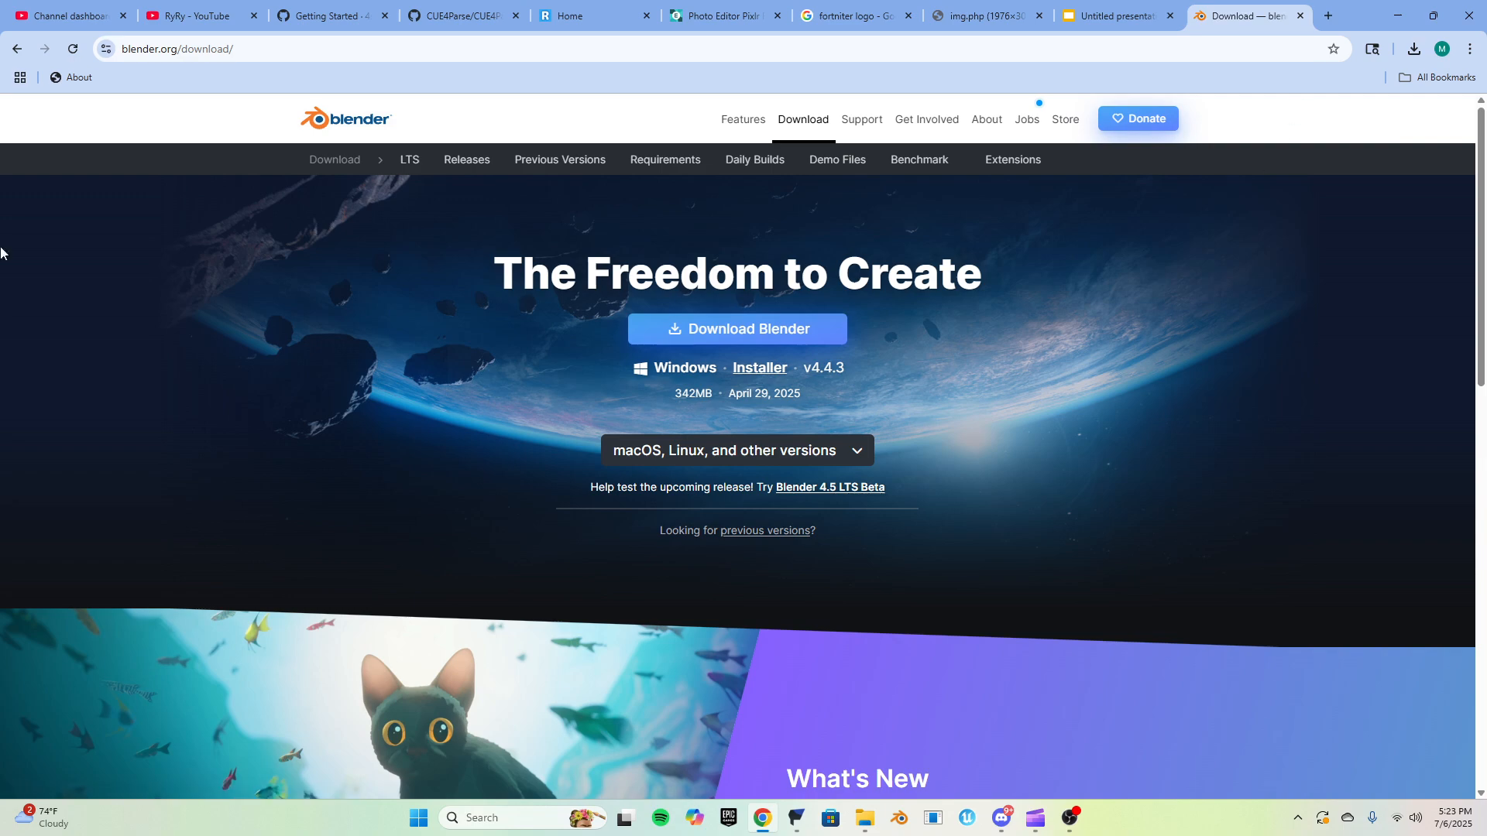
Switch to Blender and delete the default cube from the new scene
left_click(1394, 12)
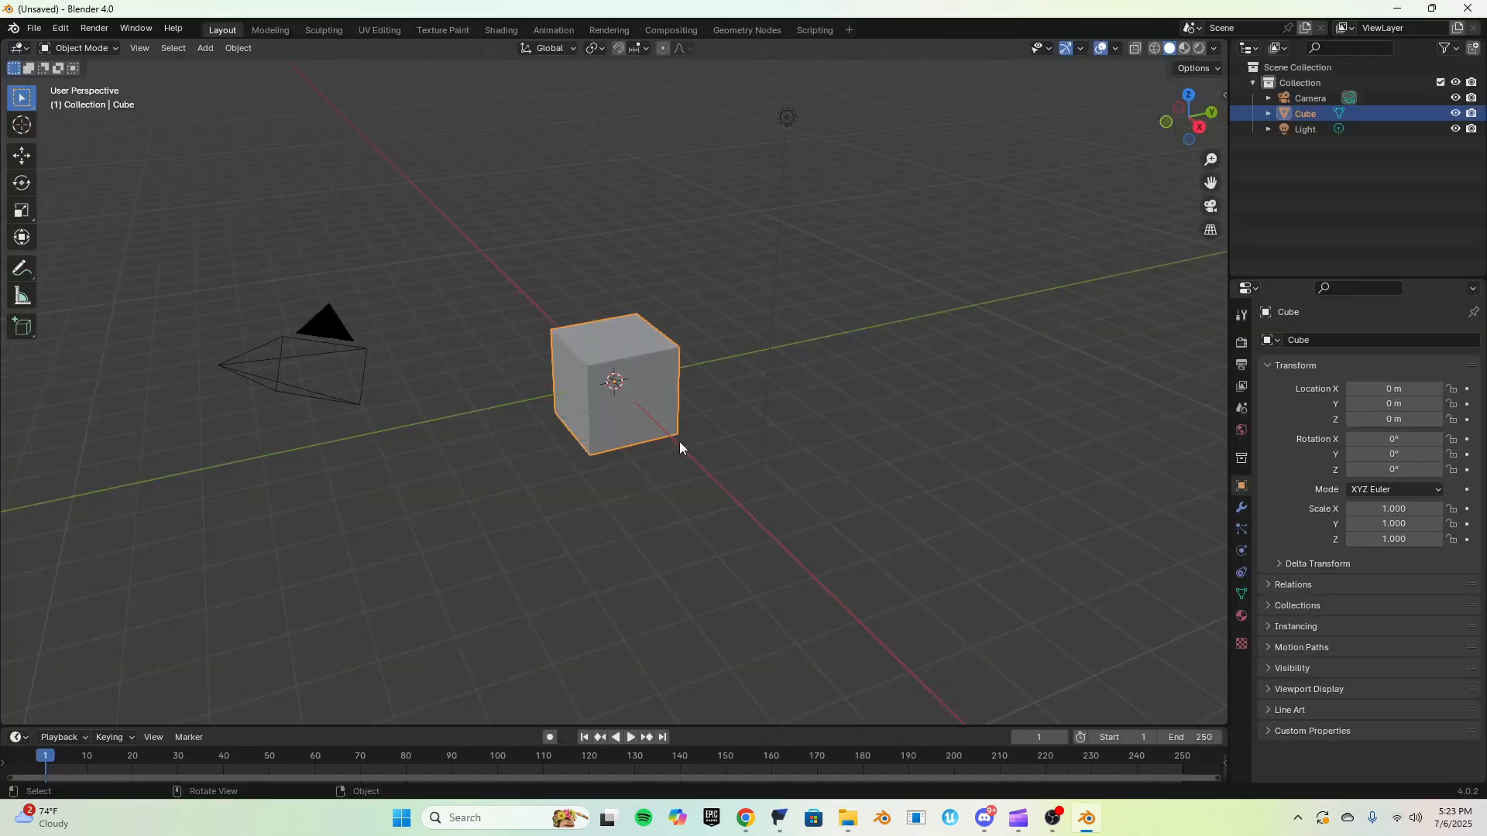
right_click(609, 425)
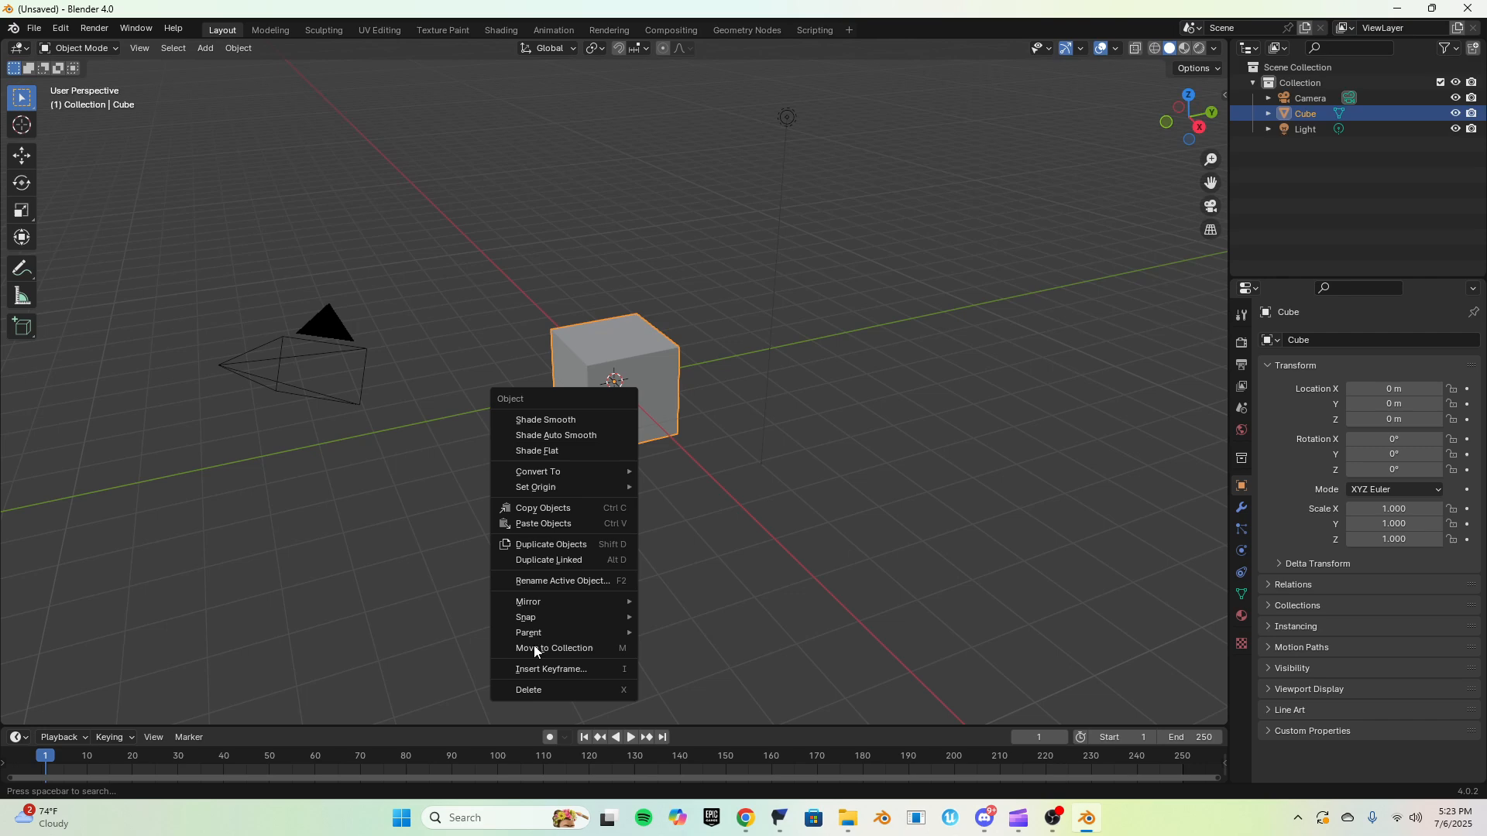
left_click(541, 690)
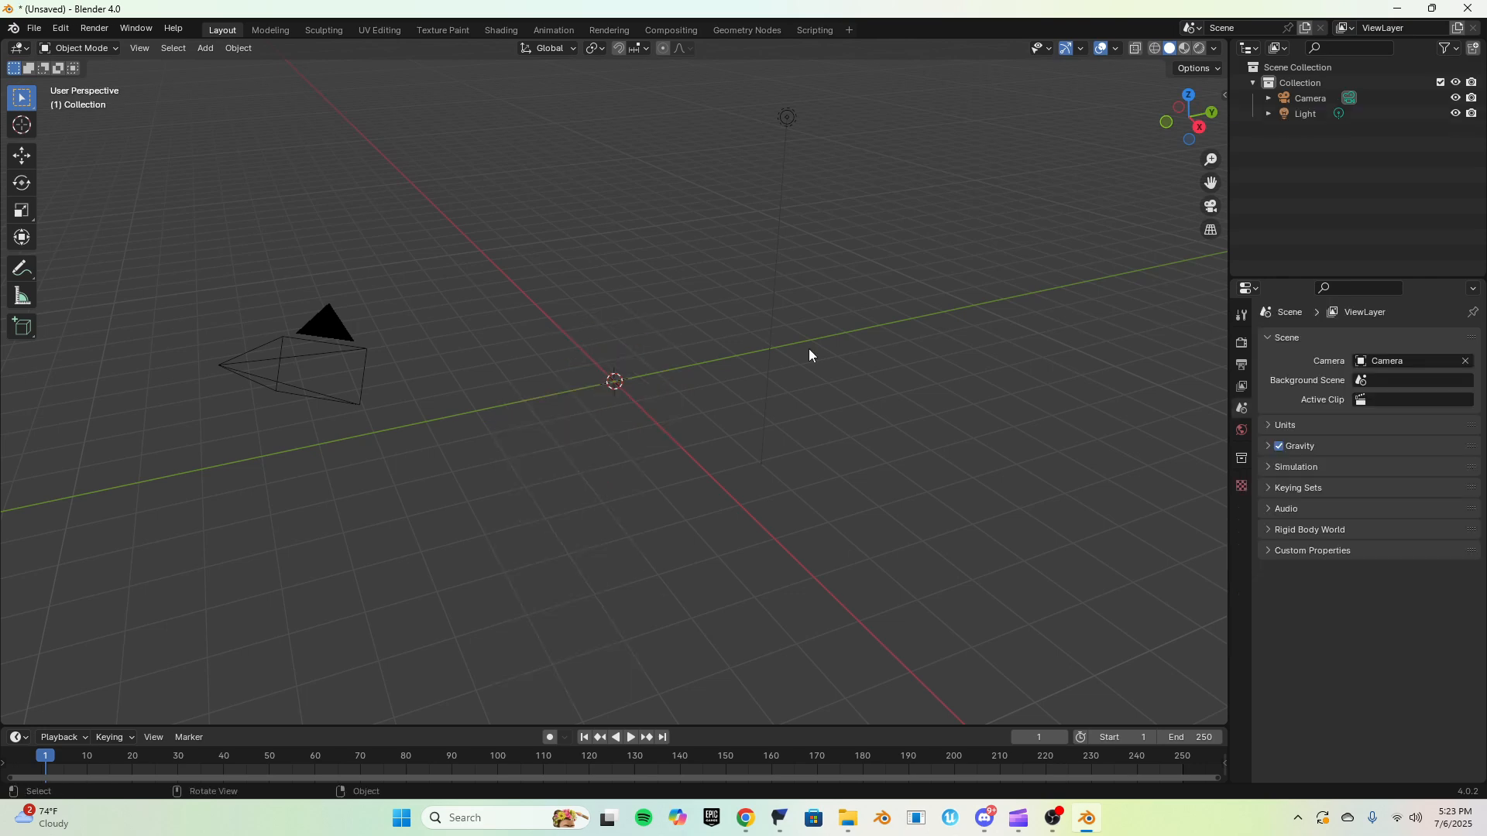
Start a glTF 2.0 (.glb/.gltf) import and browse to the FModel (2) folder in Downloads
left_click(34, 31)
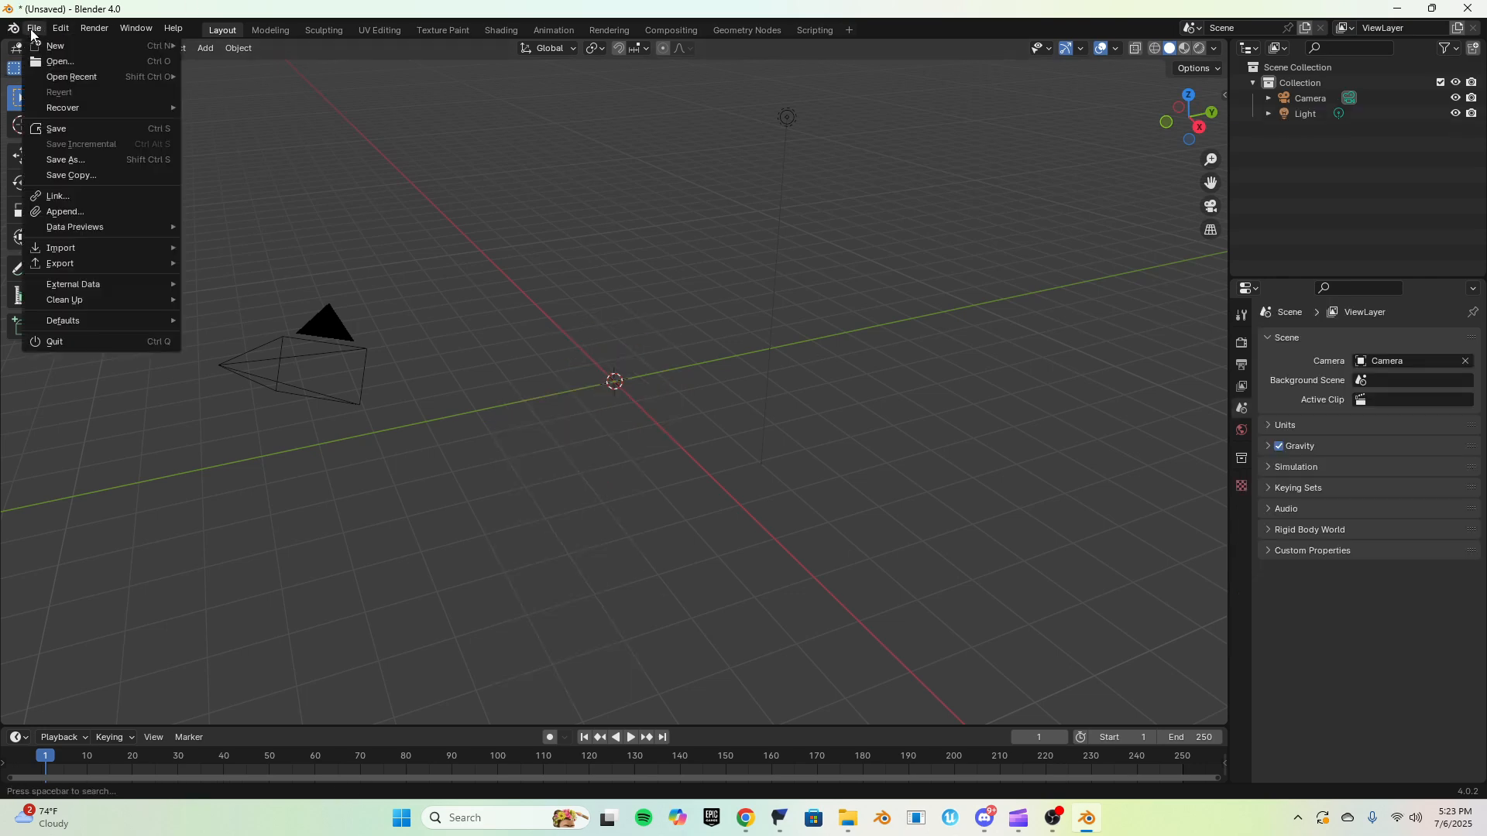
mouse_move(82, 245)
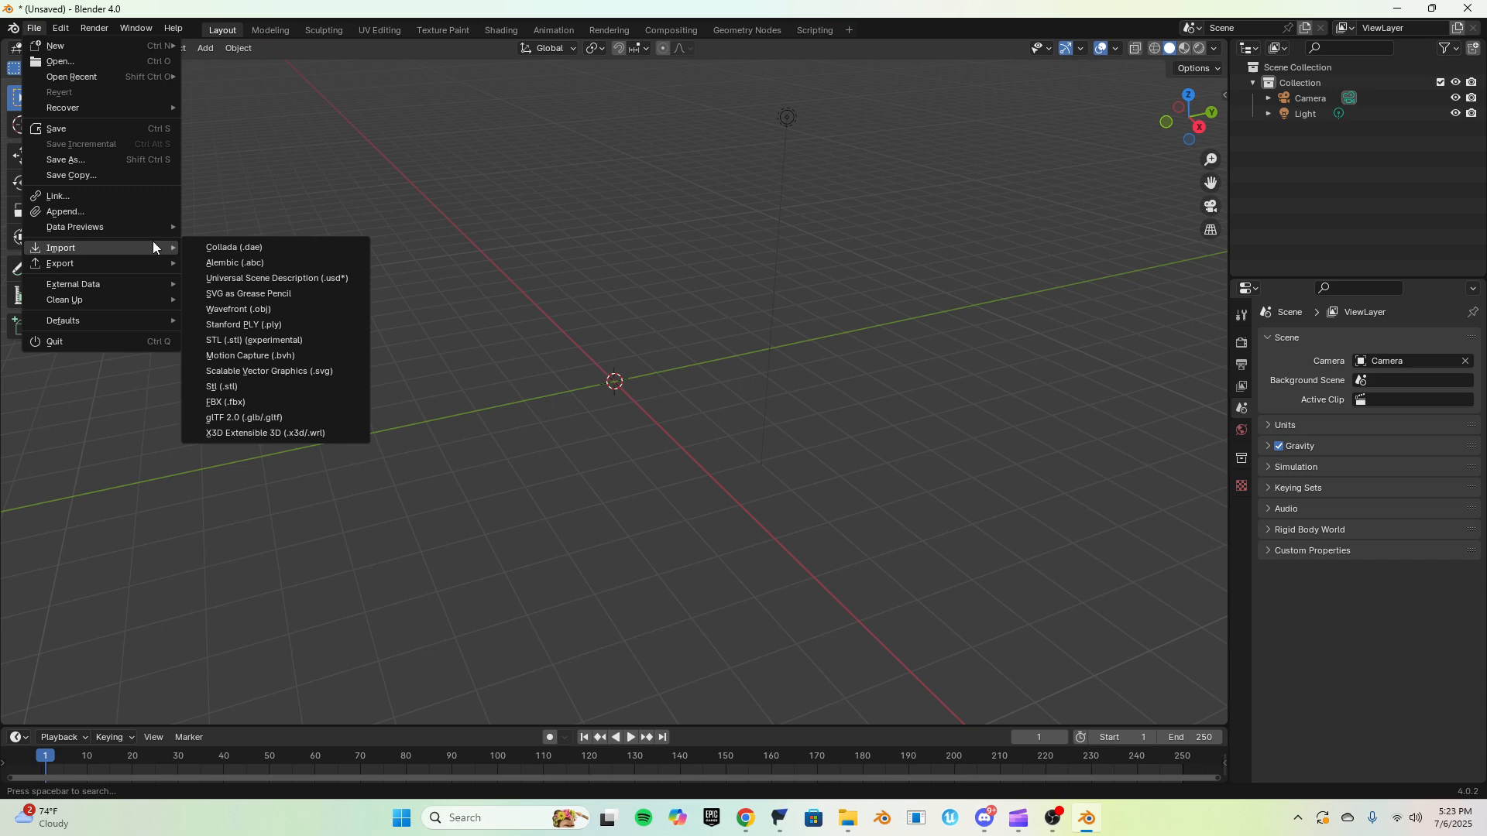
left_click(258, 419)
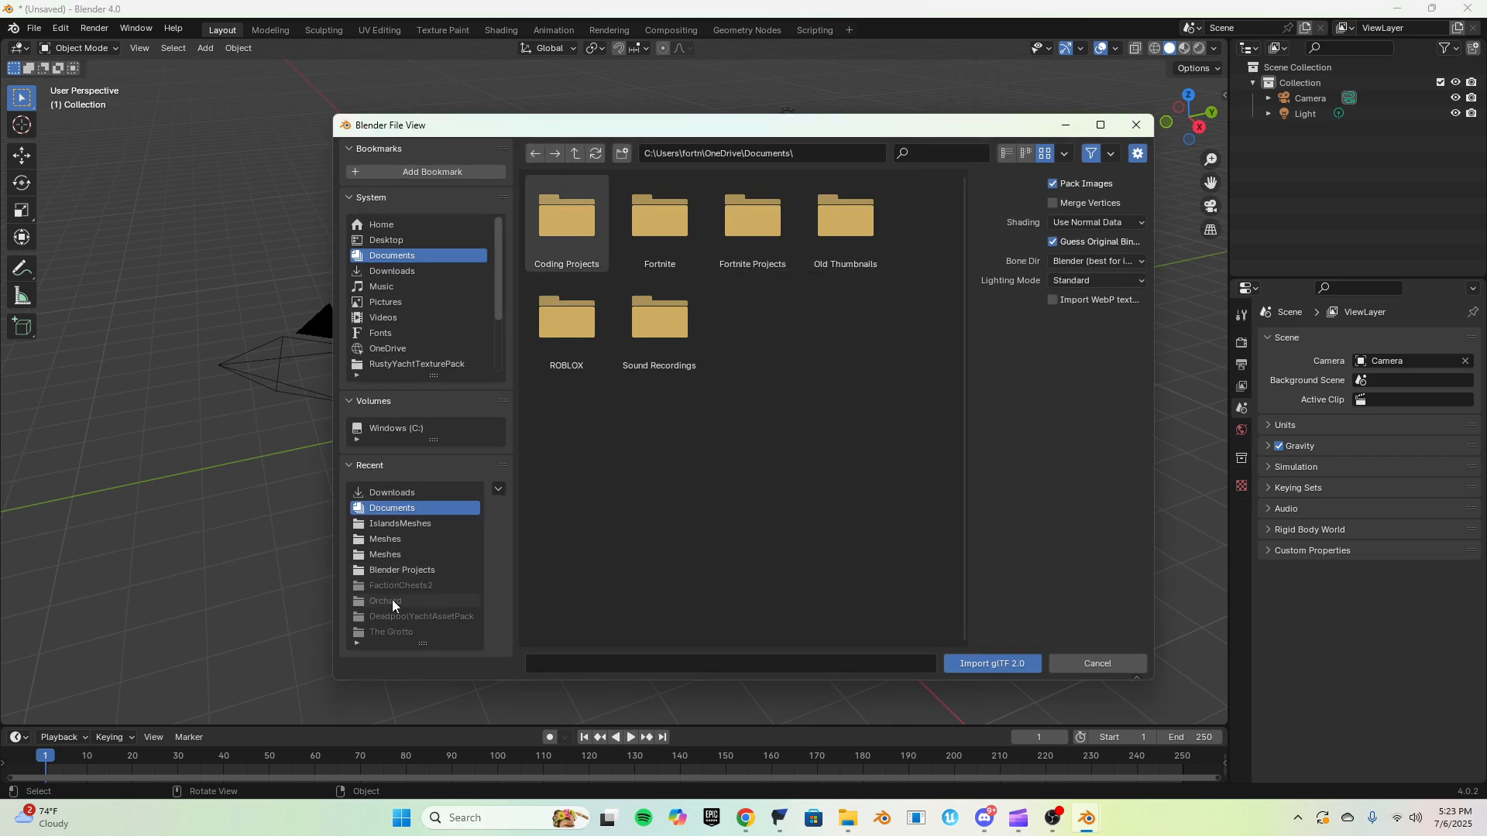
left_click(415, 269)
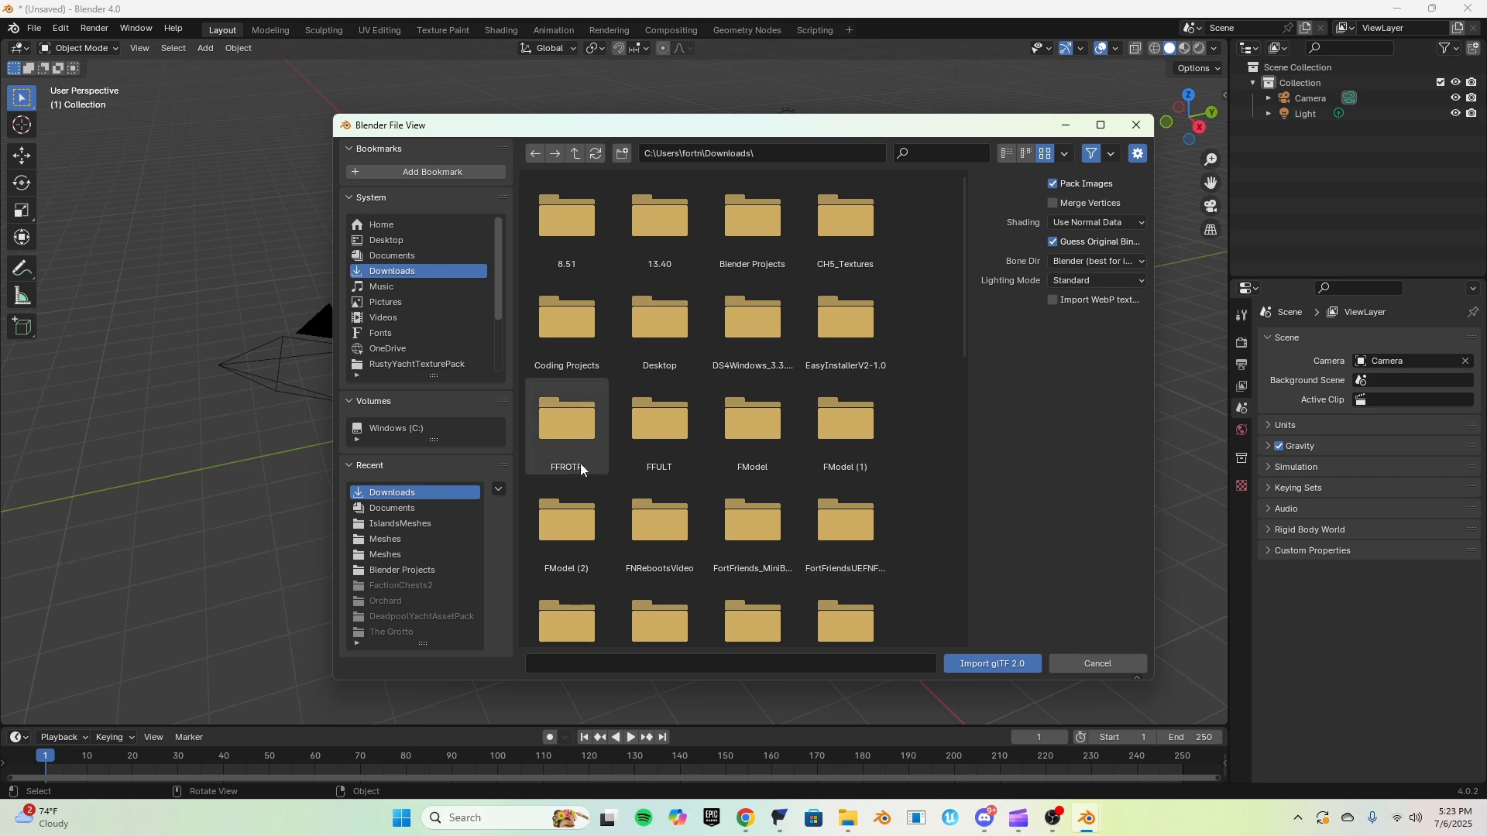
scroll(659, 497, "down", 2)
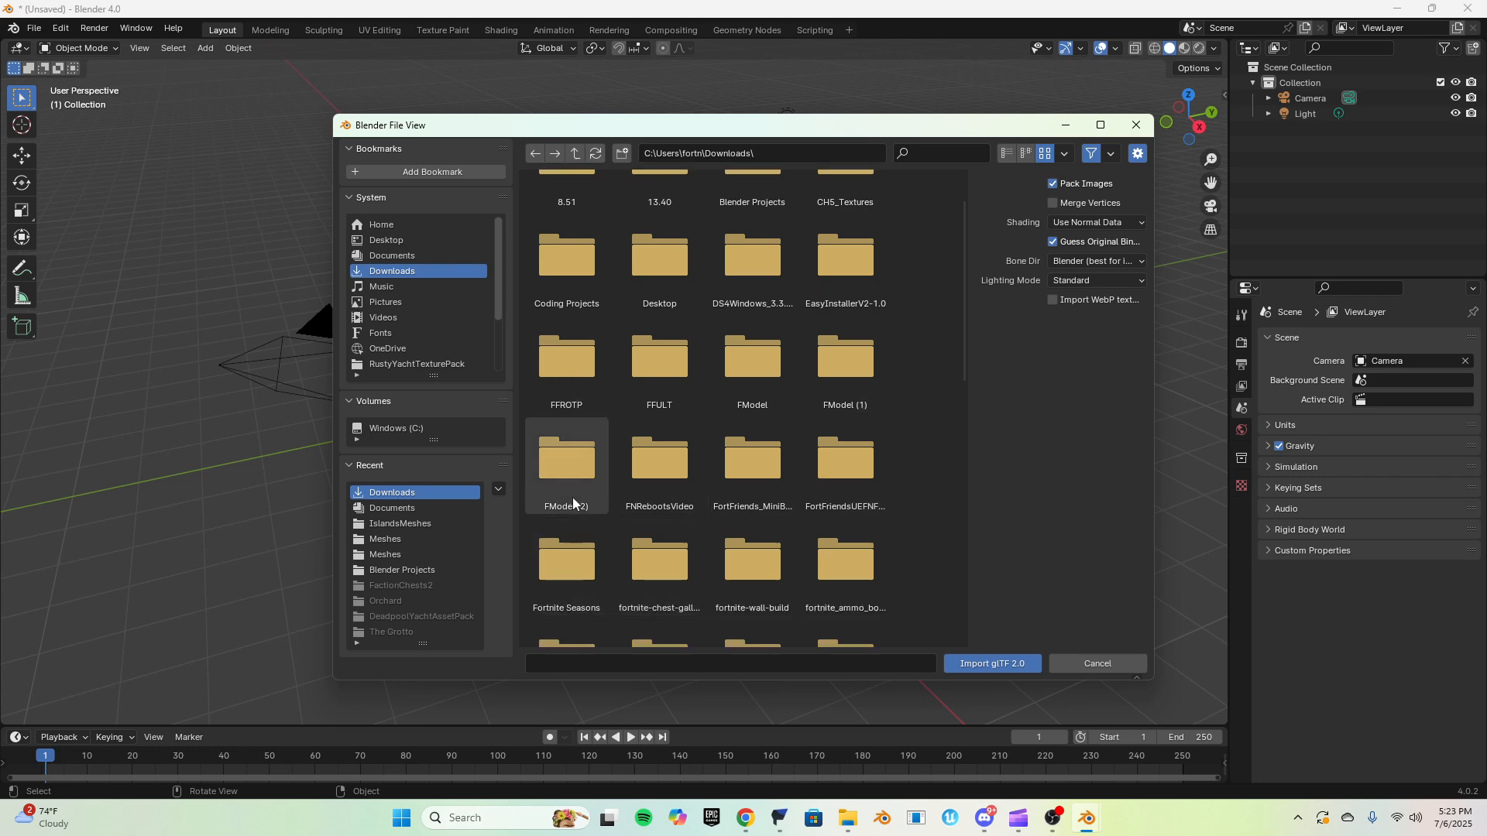
double_click(576, 480)
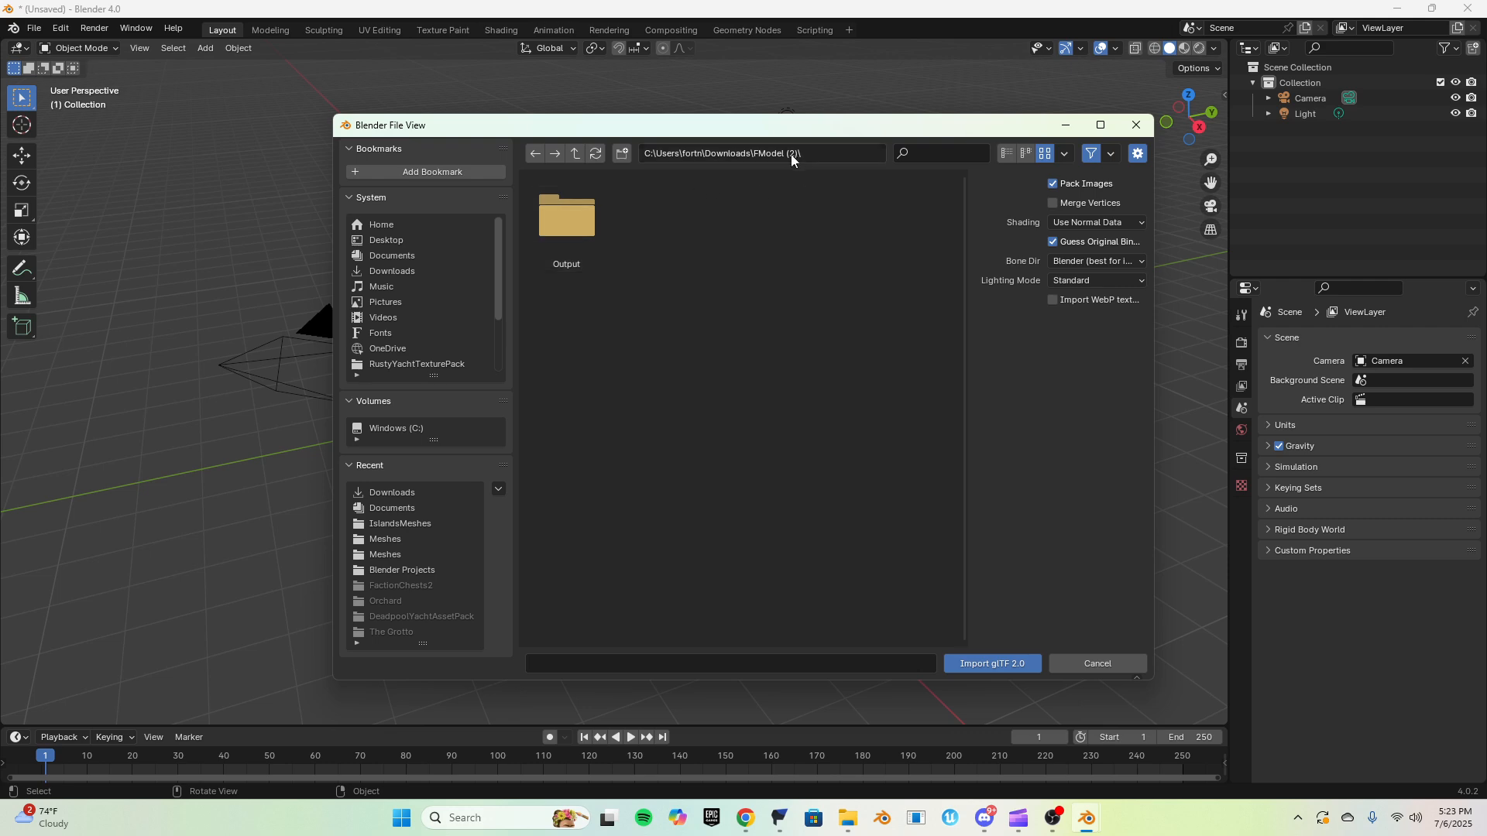
Browse the import dialog through Output and Exports to the FortniteGame Content folder
left_click(570, 225)
double_click(570, 225)
double_click(756, 253)
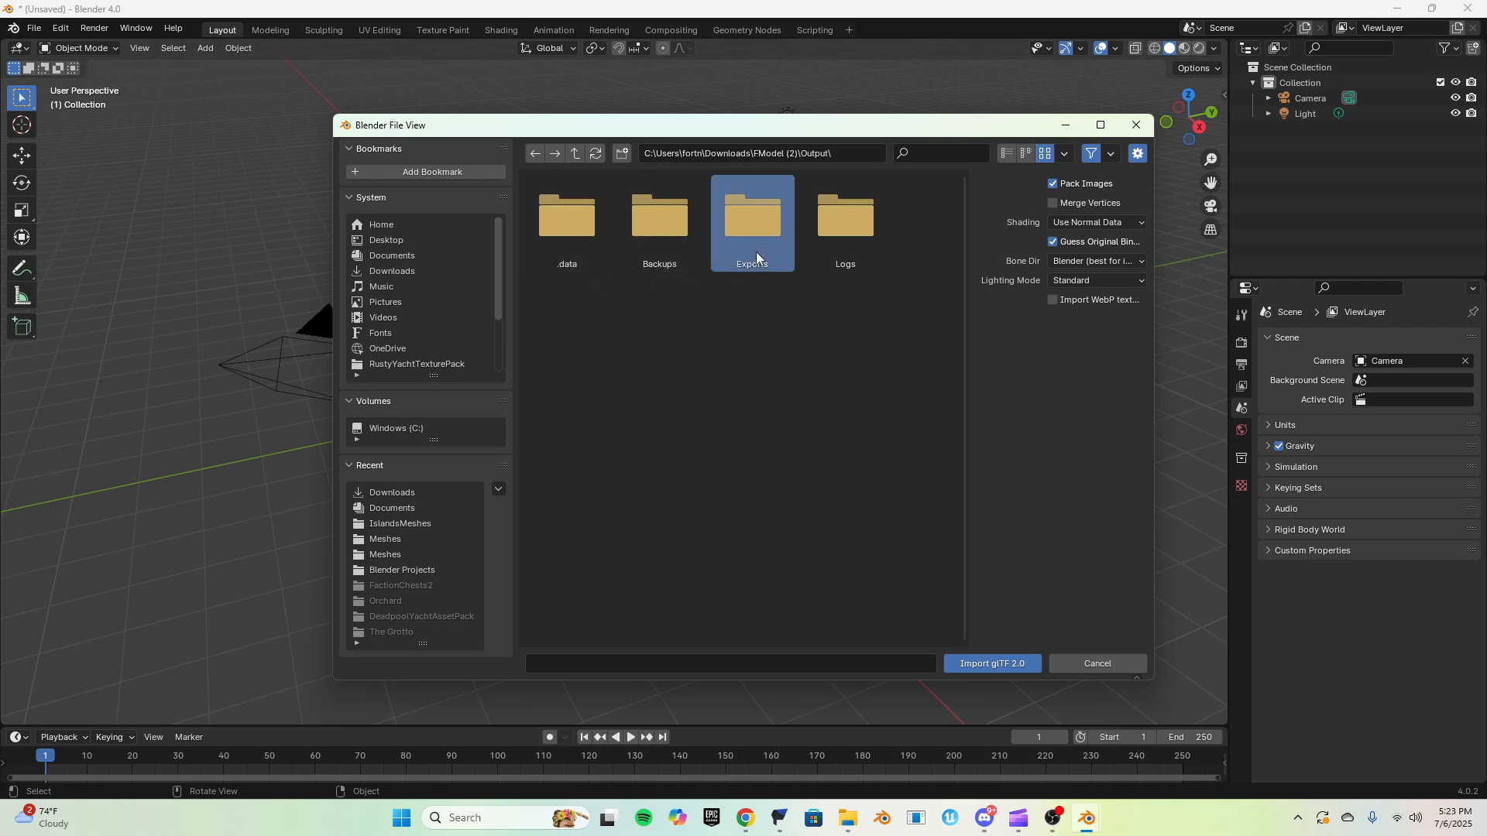
double_click(659, 248)
double_click(564, 243)
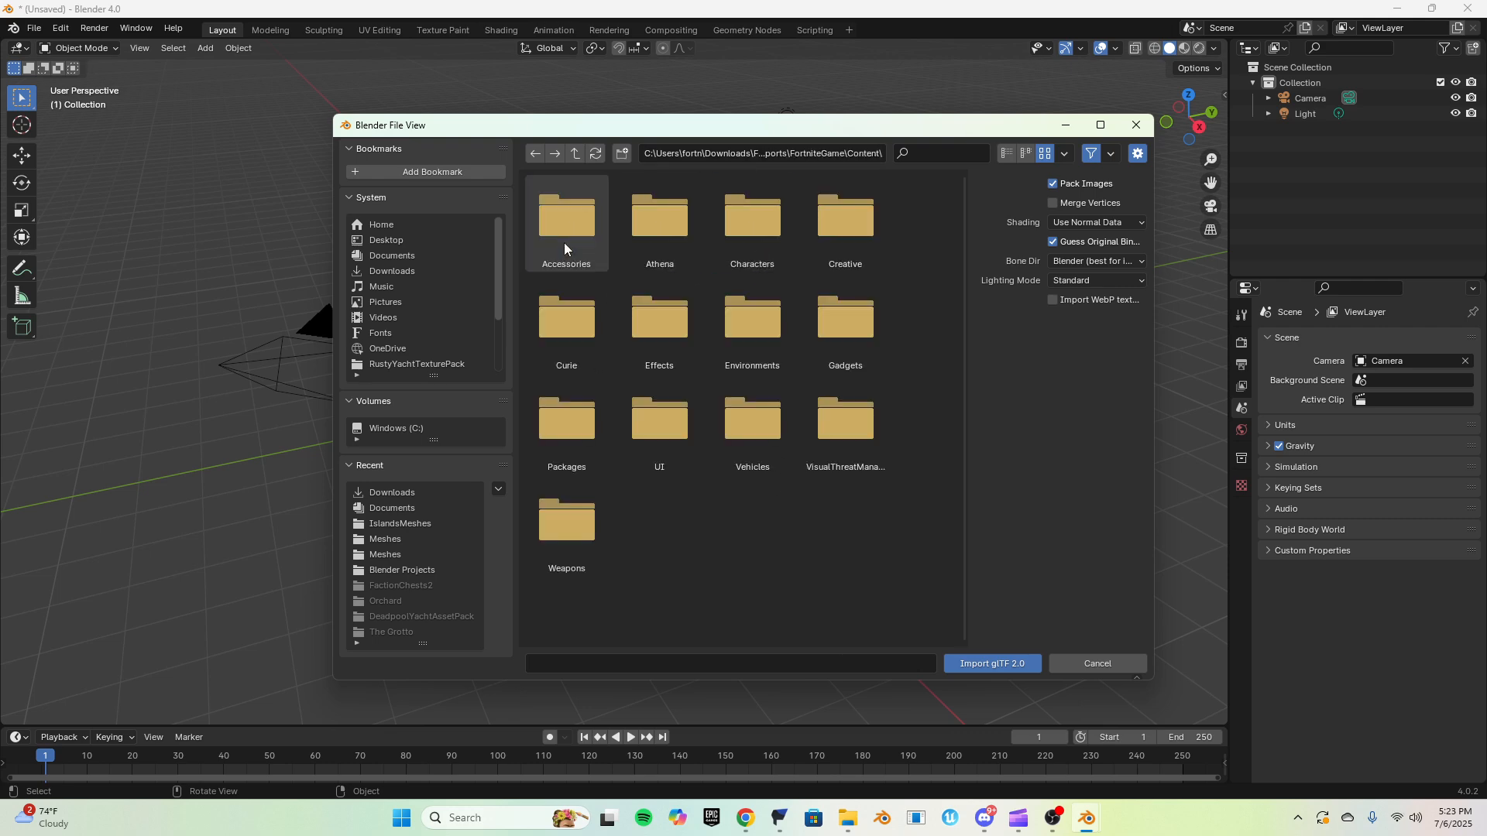
Browse the import dialog through Environments, Apollo, Sets and ShadowAgency to its Meshes folder
left_click(657, 226)
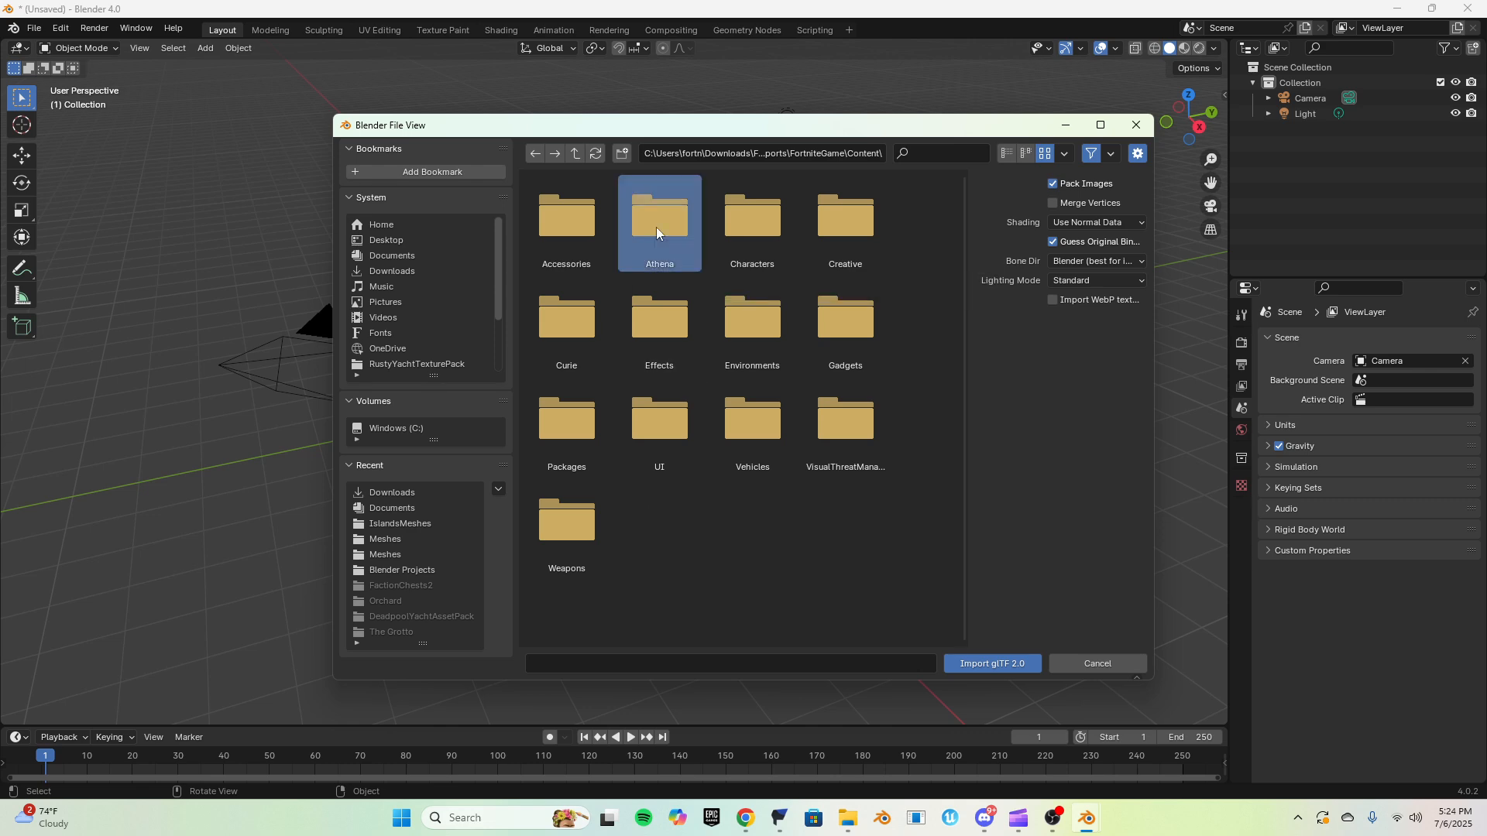
left_click(735, 316)
double_click(736, 316)
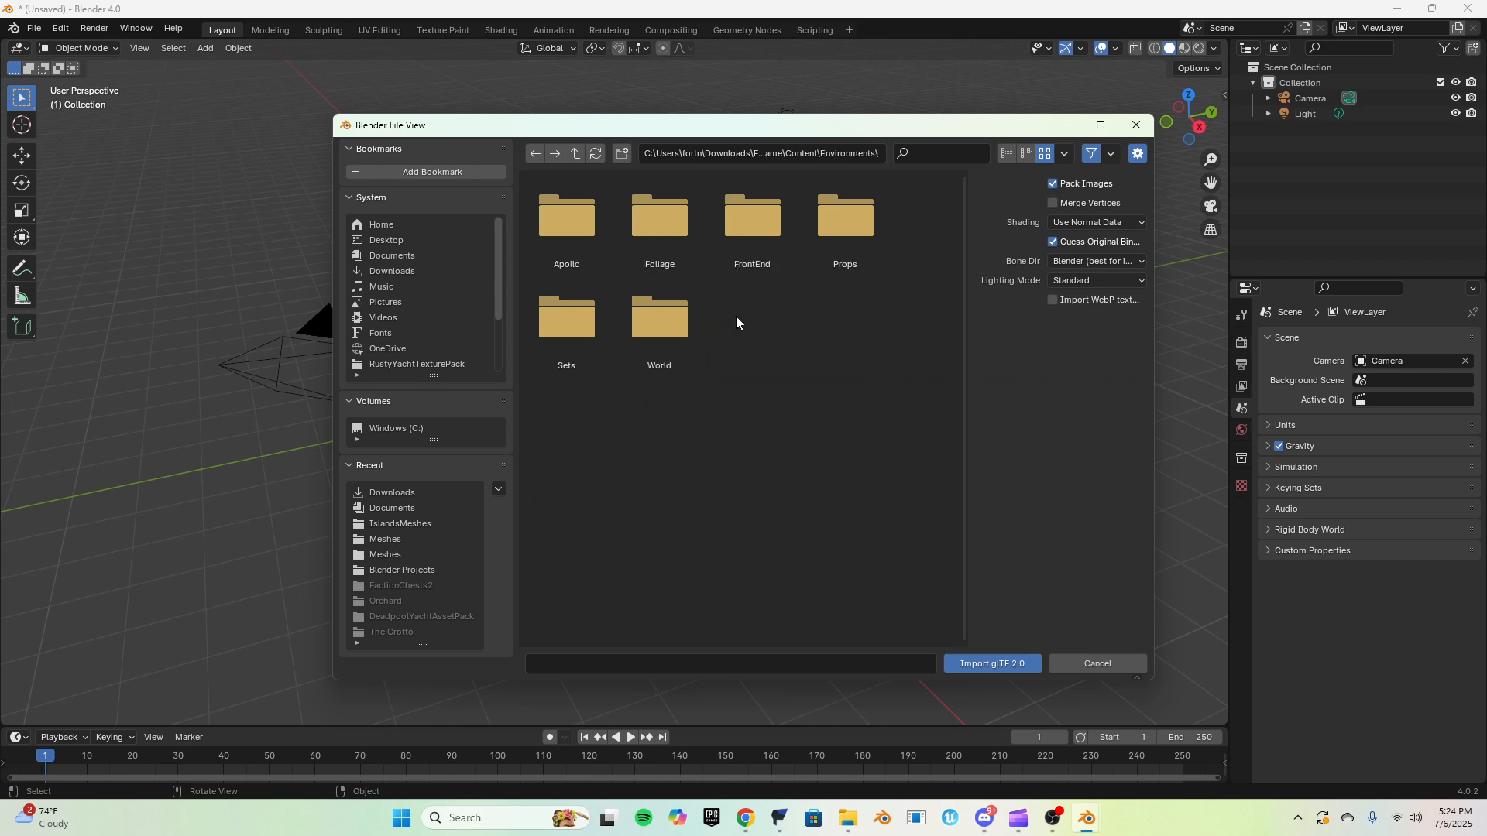
double_click(562, 224)
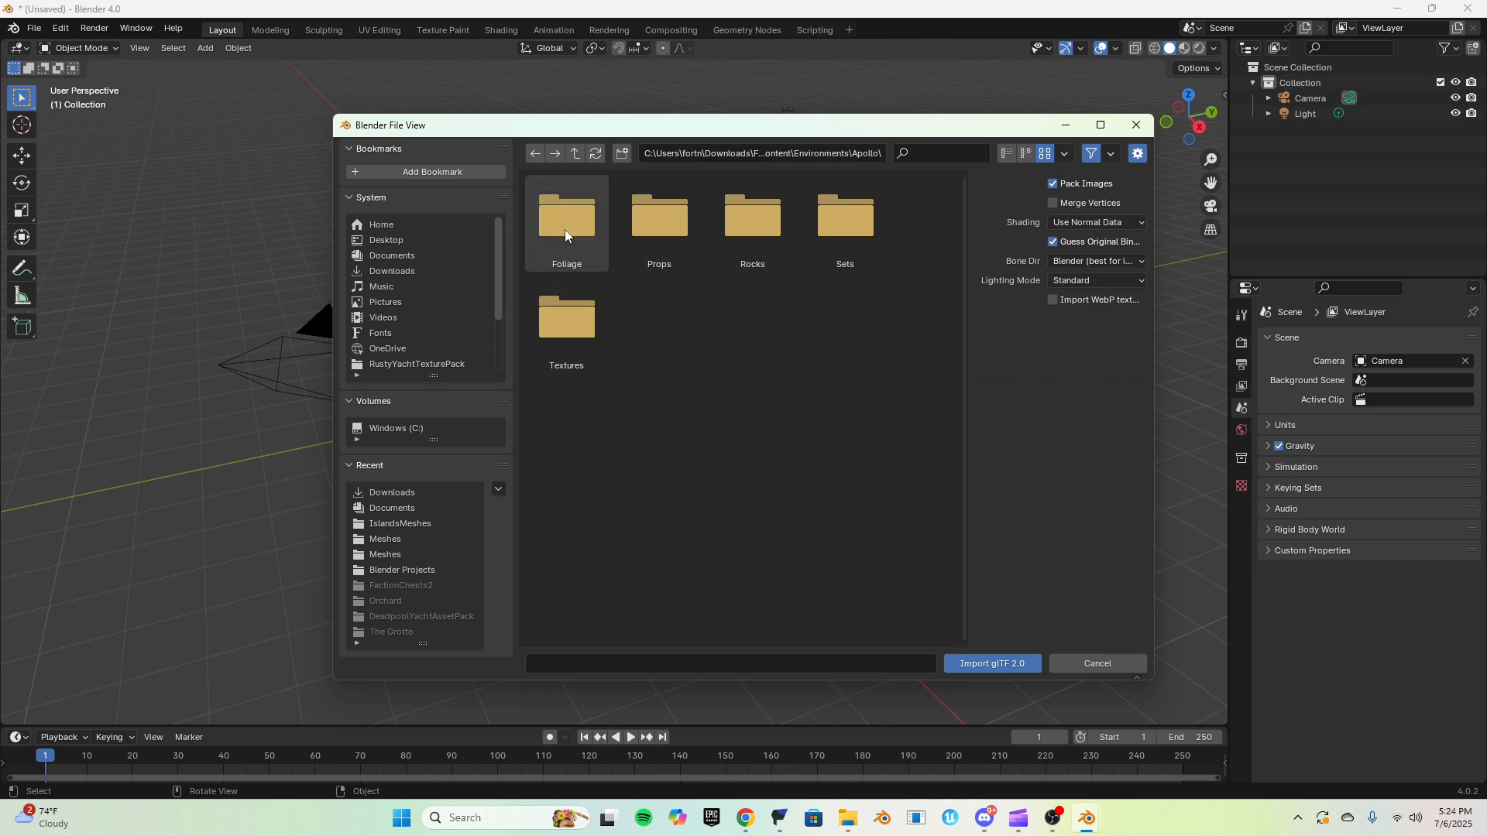
double_click(824, 246)
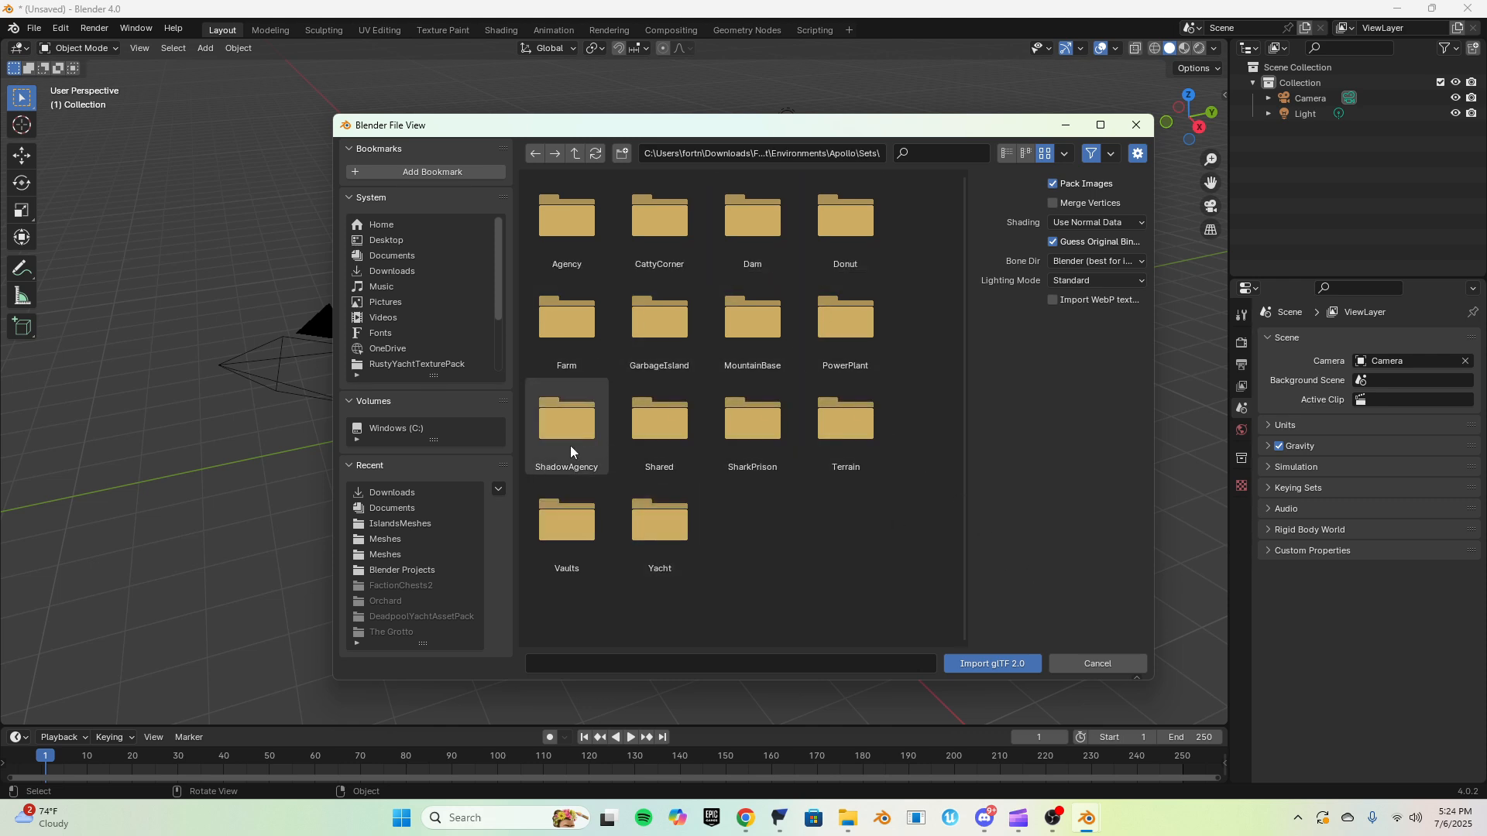
double_click(566, 398)
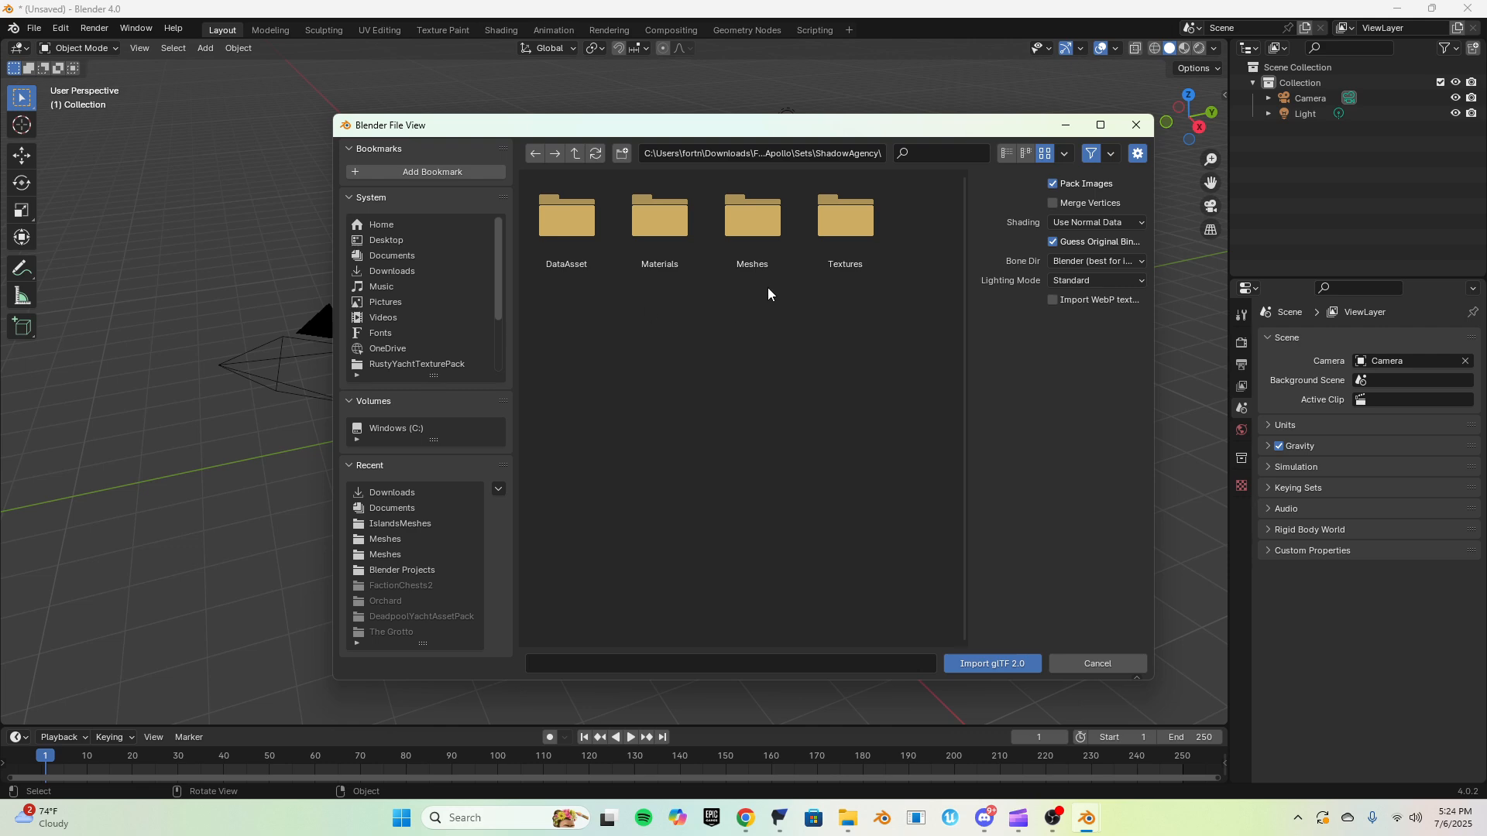
double_click(765, 221)
Import the ShadowAgency_Thin_WindowTop_TopCrv.glb model into the scene and inspect it from another side
left_click(591, 314)
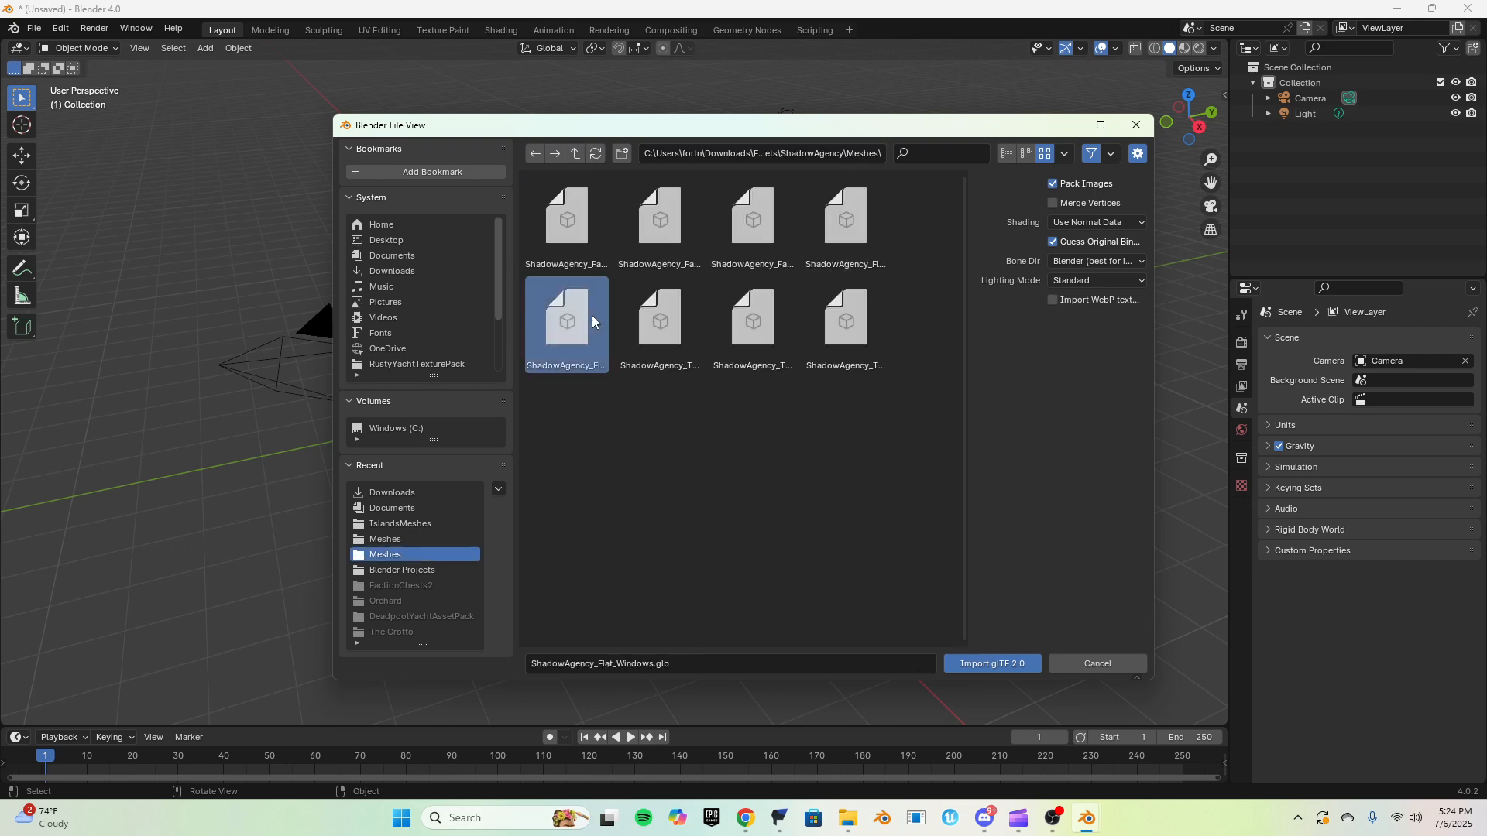
left_click(716, 341)
left_click(833, 344)
left_click(848, 267)
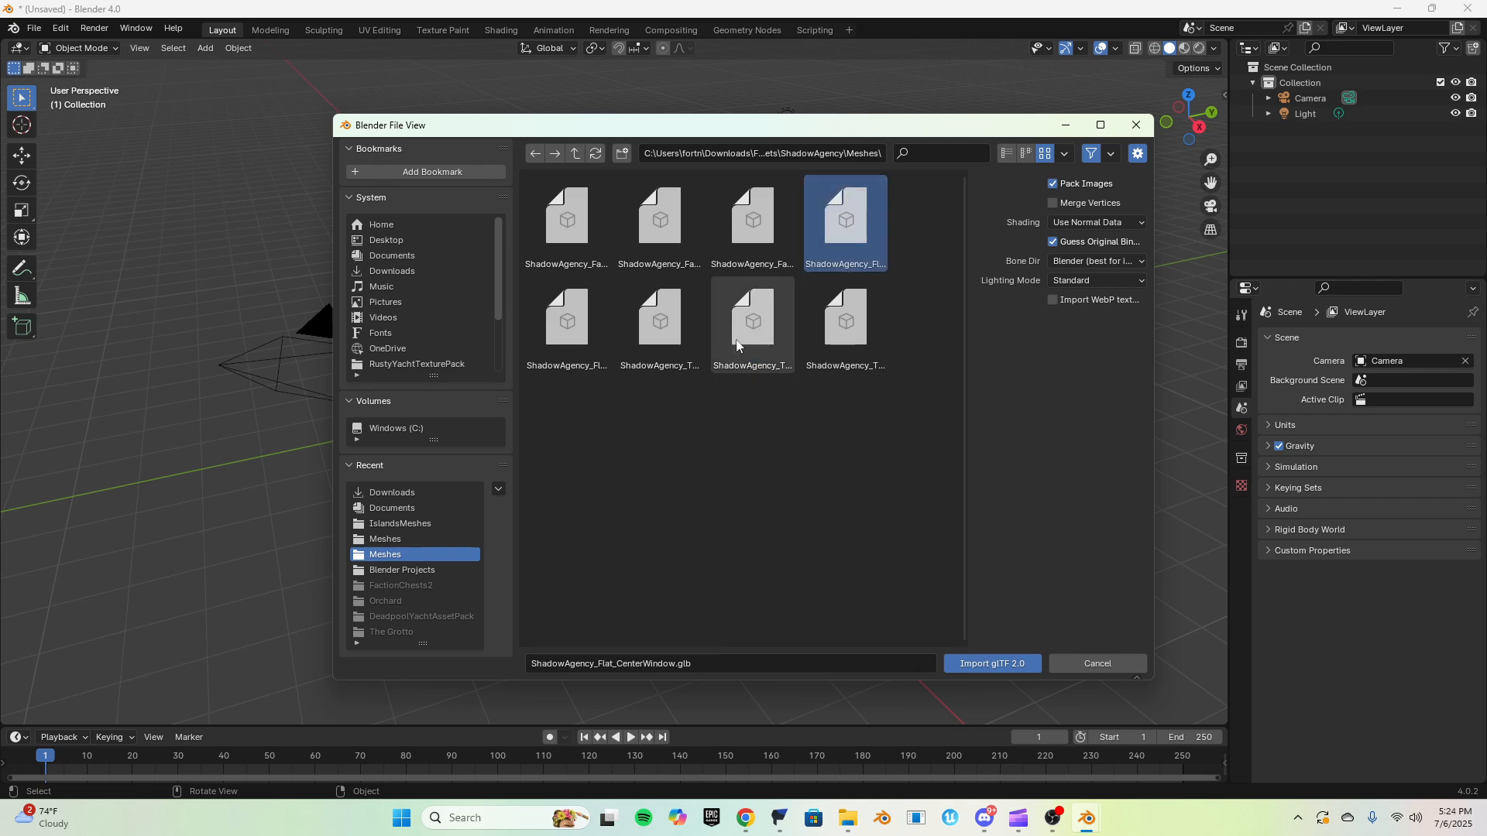
left_click(827, 344)
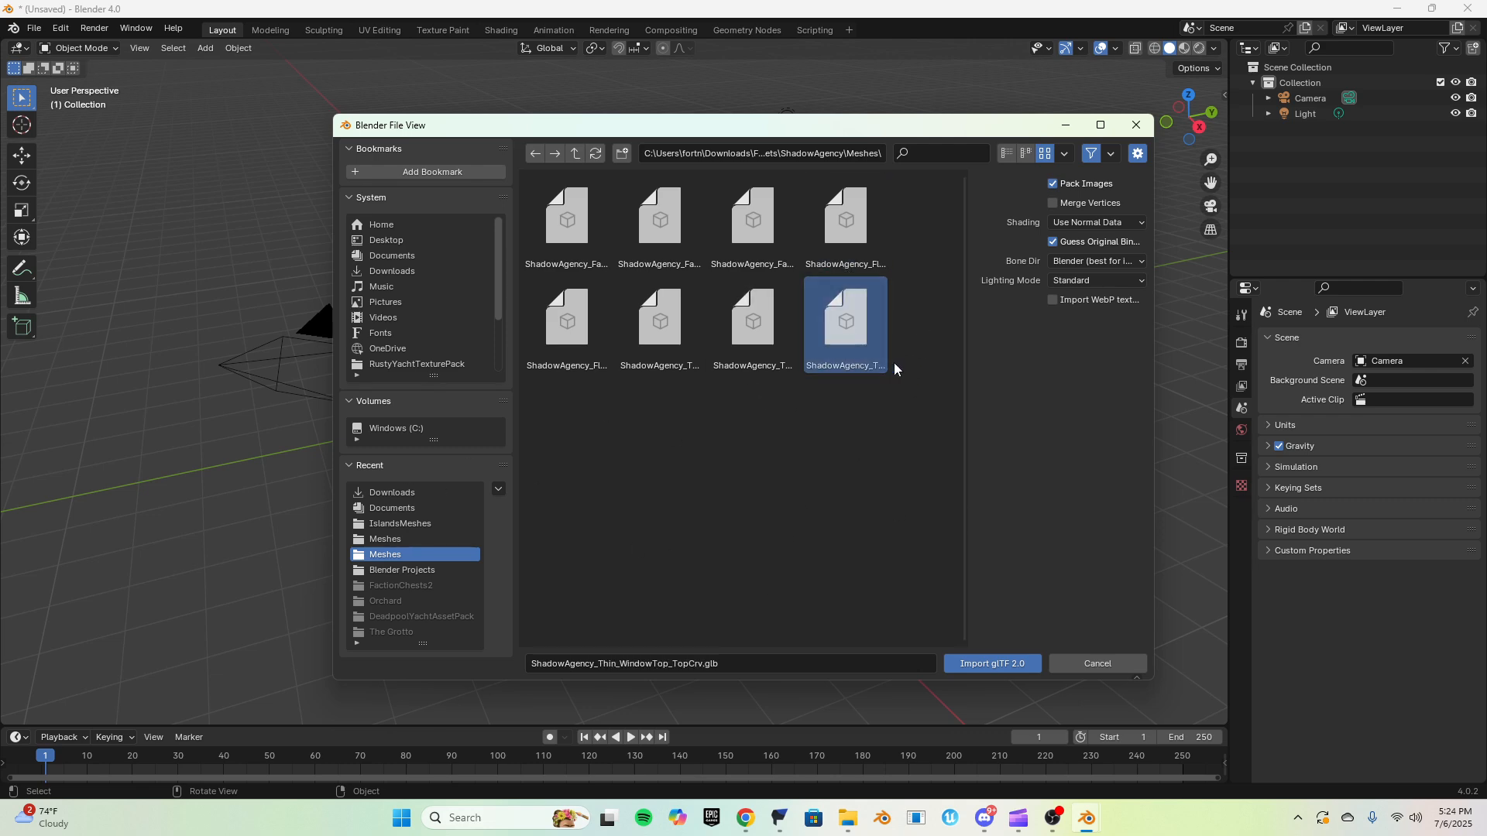
double_click(857, 338)
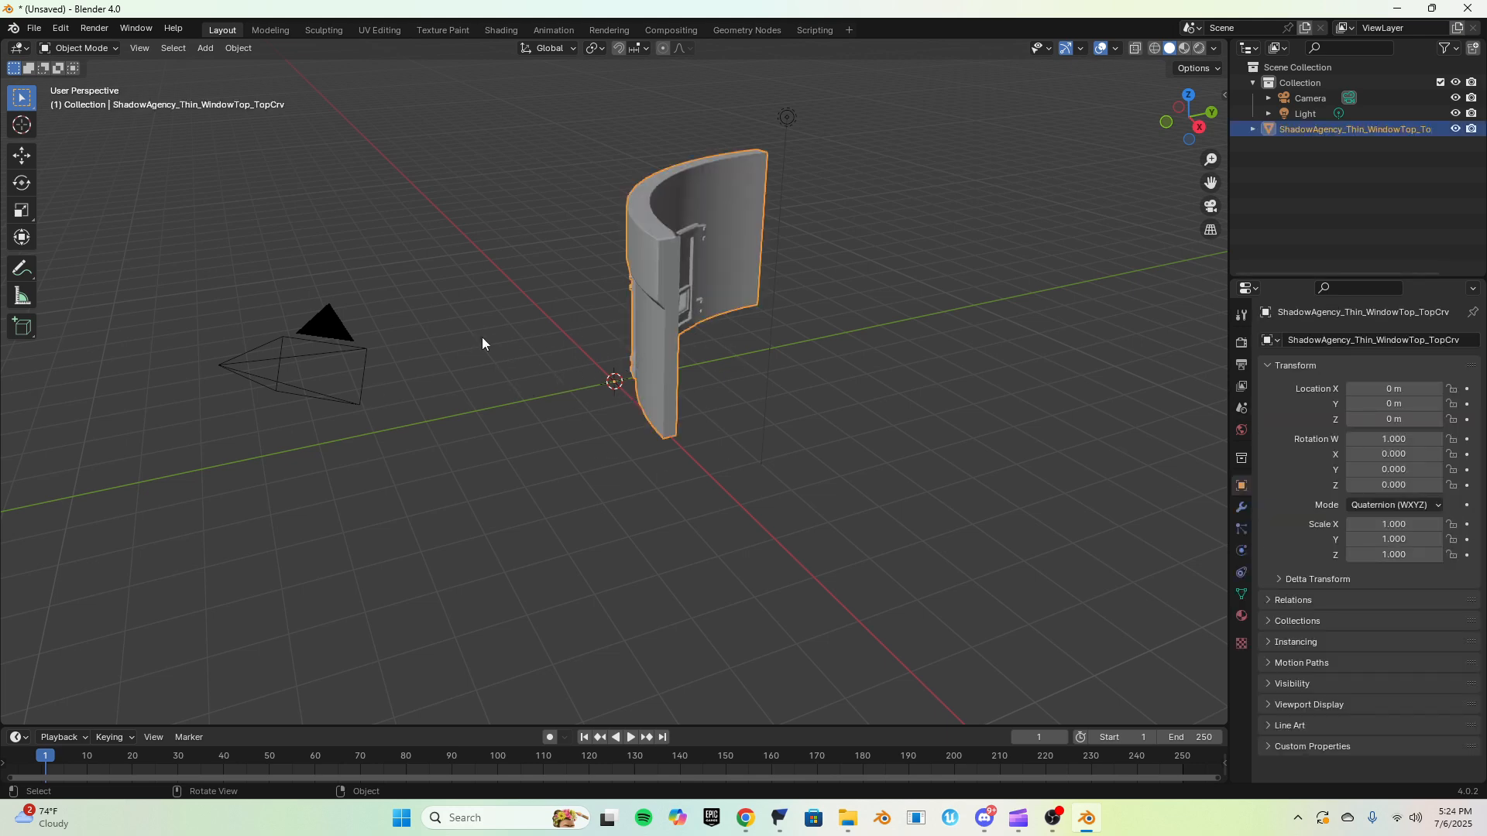
middle_click_drag(482, 343, 663, 360)
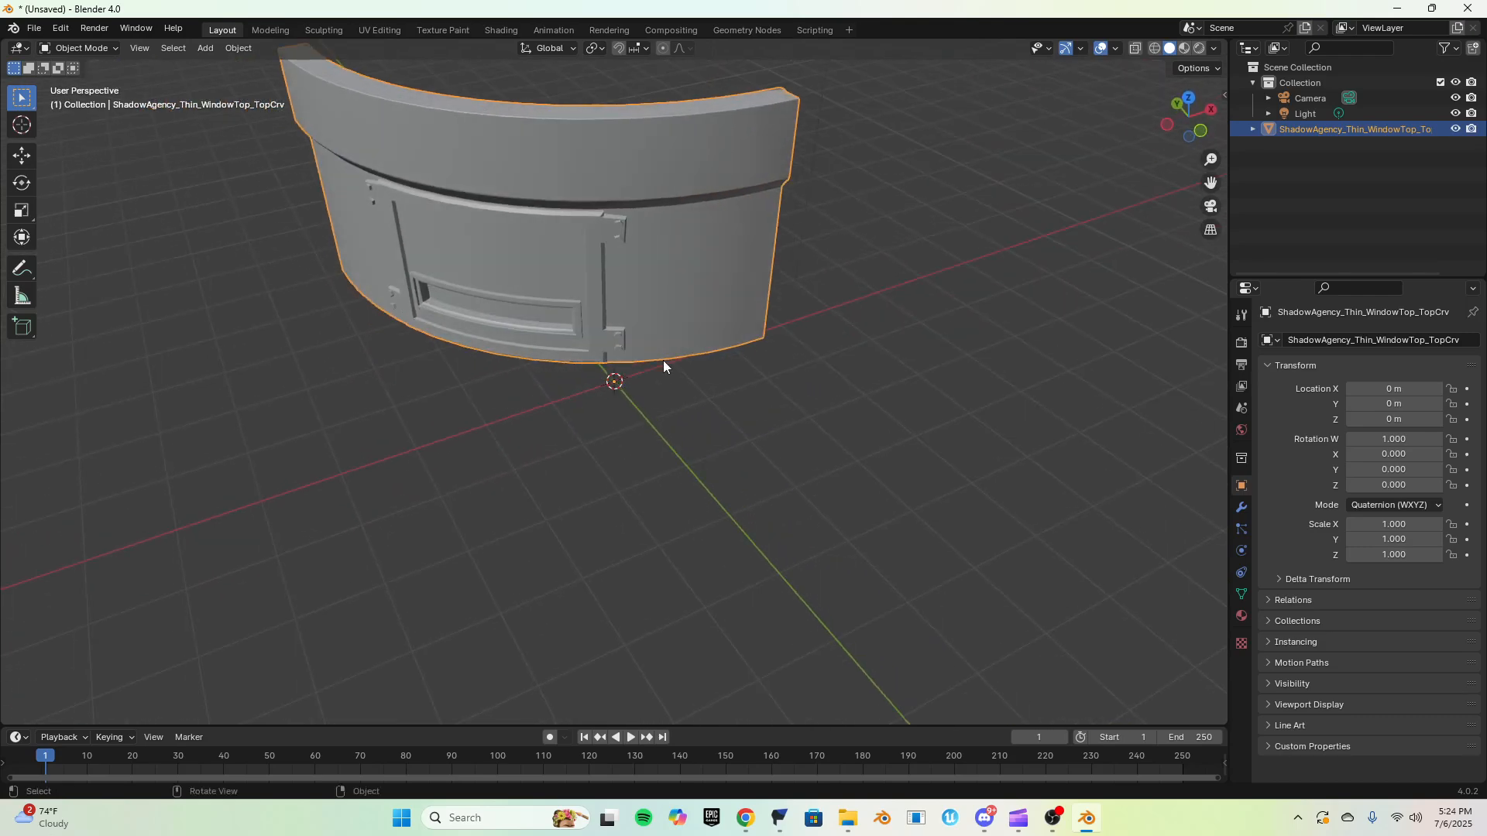
scroll(663, 360, "down", 2)
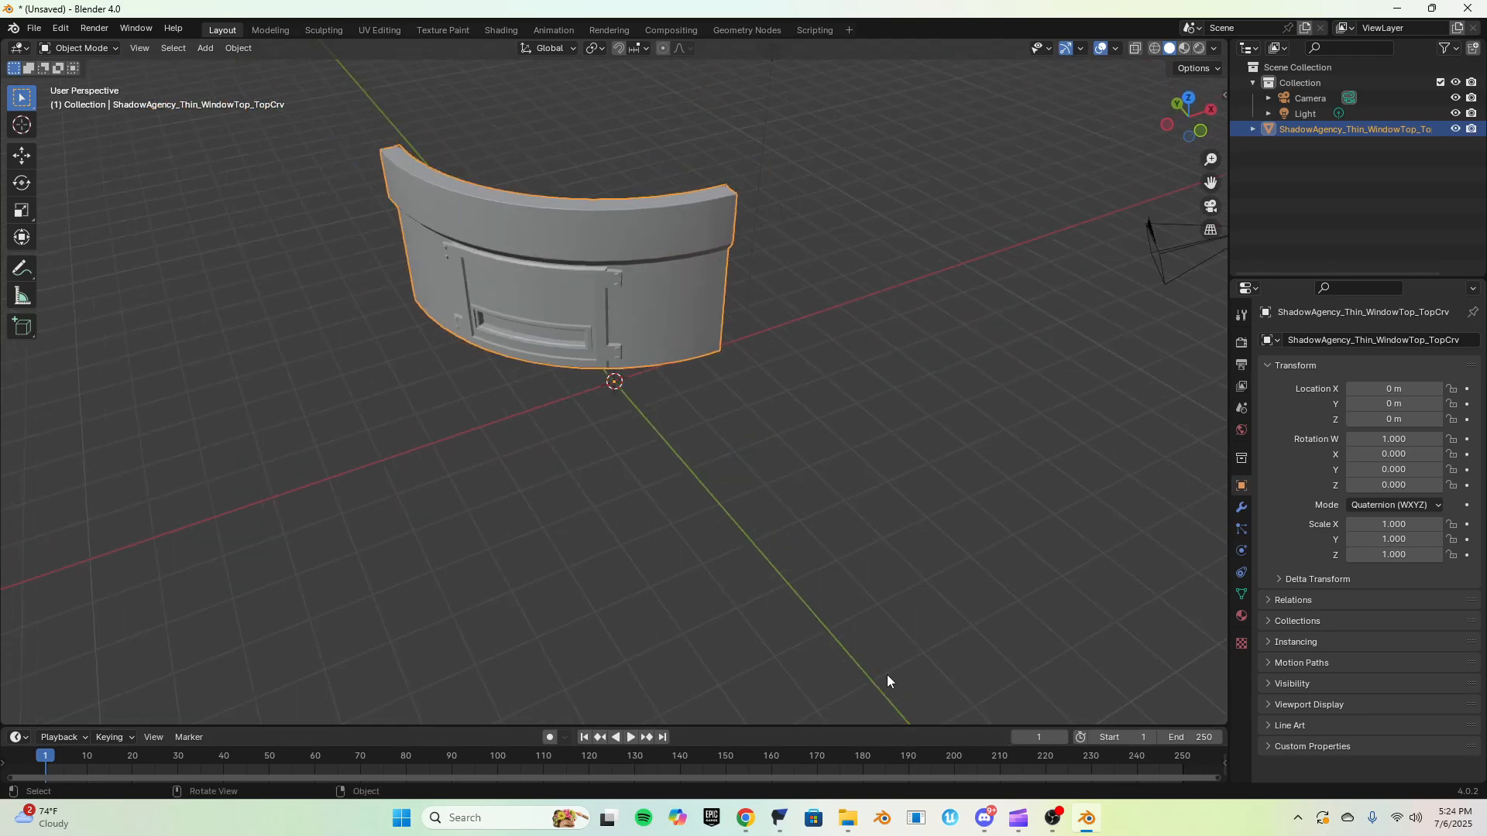
Switch to FModel, preview the textured ShadowAgency_Thin_WindowTop_BtmCrv mesh in the 3D Viewer, and return to Blender
mouse_move(779, 819)
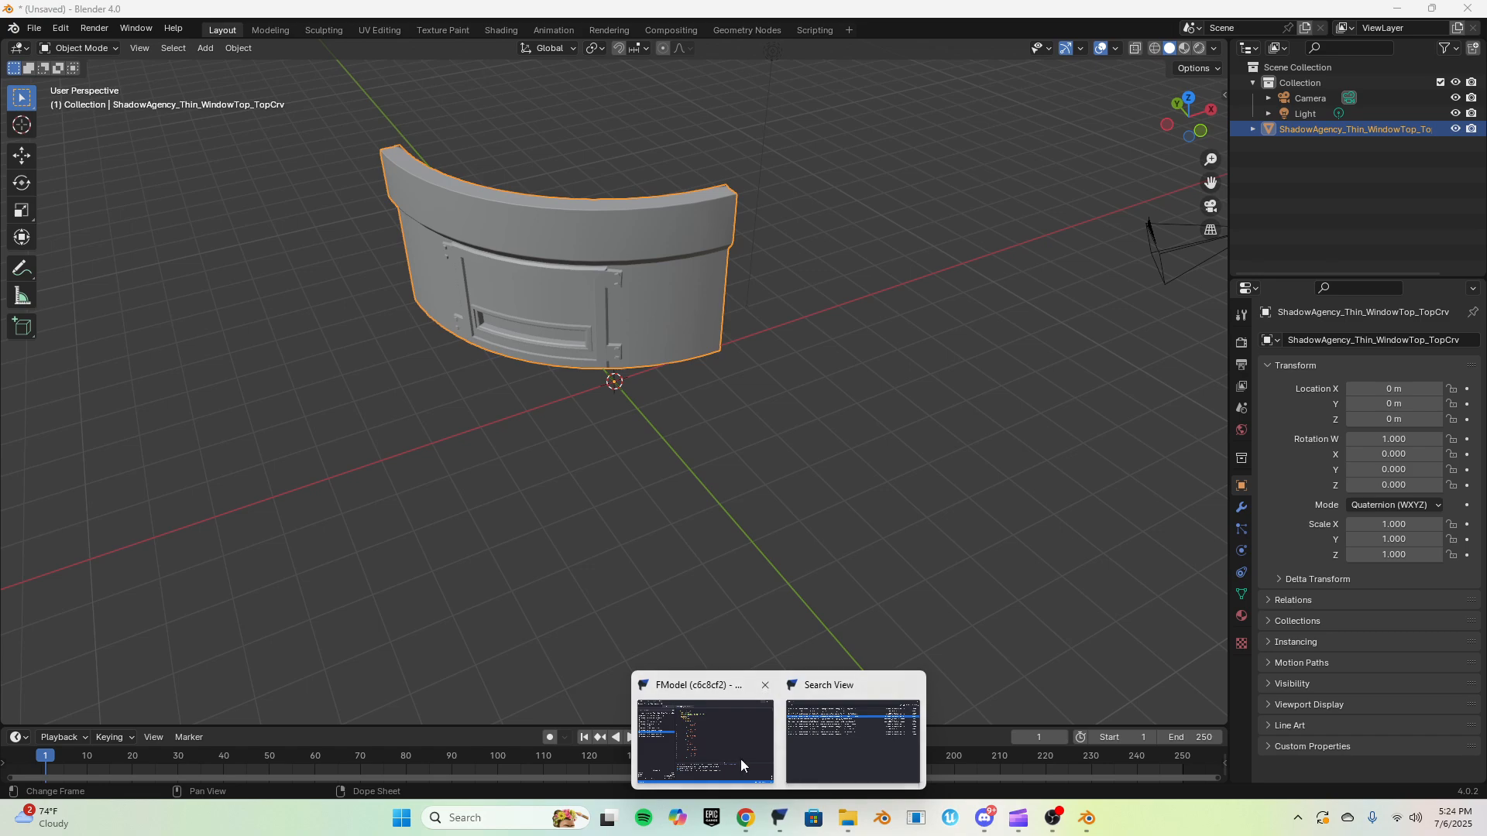
left_click(701, 728)
double_click(331, 331)
left_click_drag(688, 304, 835, 489)
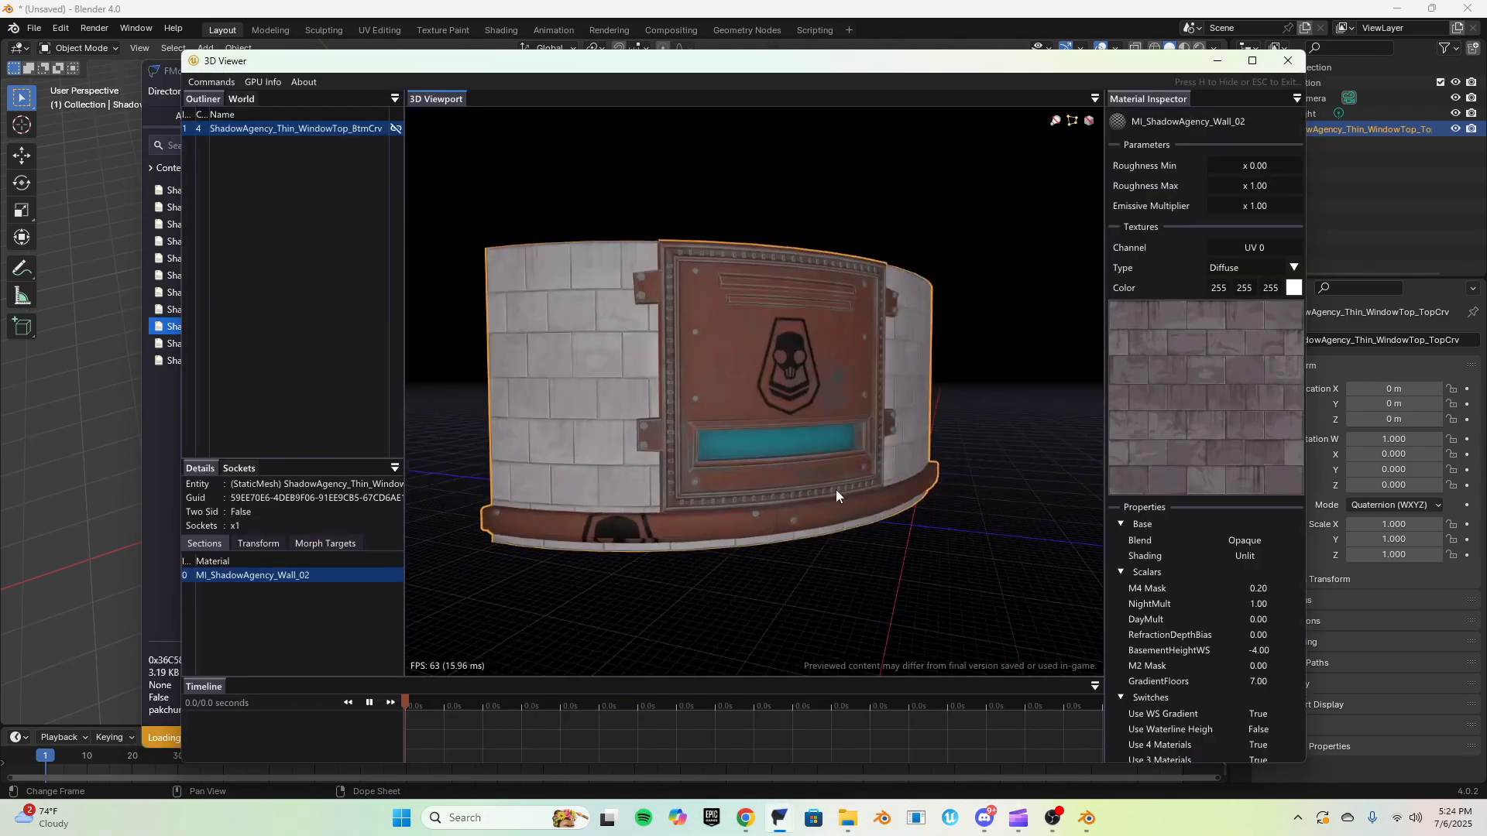
left_click_drag(788, 240, 763, 309)
left_click(1288, 61)
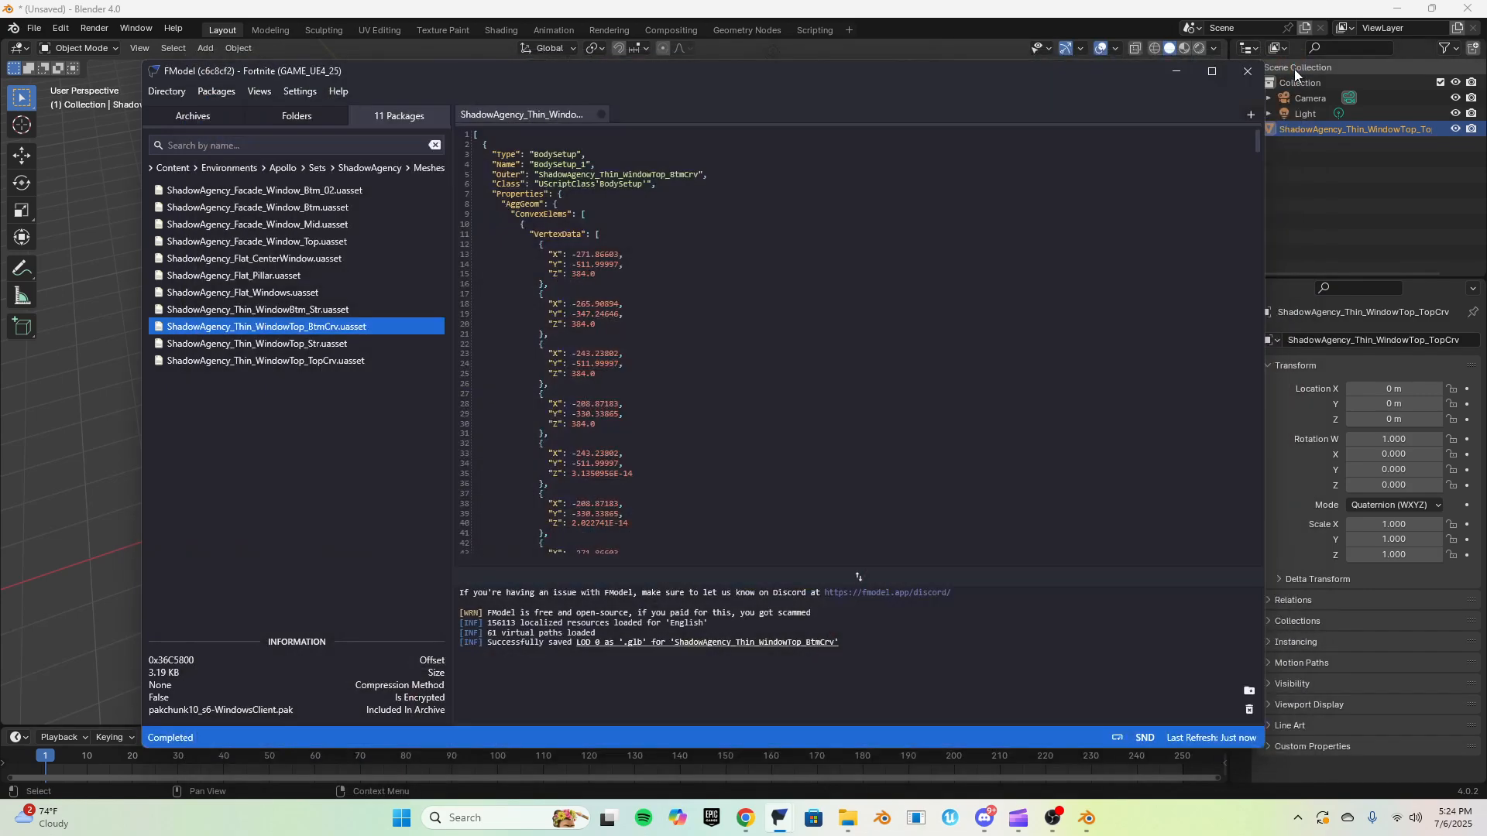
left_click(1176, 70)
Set up an FBX export of the imported window mesh, limited to selected objects with Bake Animation disabled
middle_click_drag(523, 313, 787, 332)
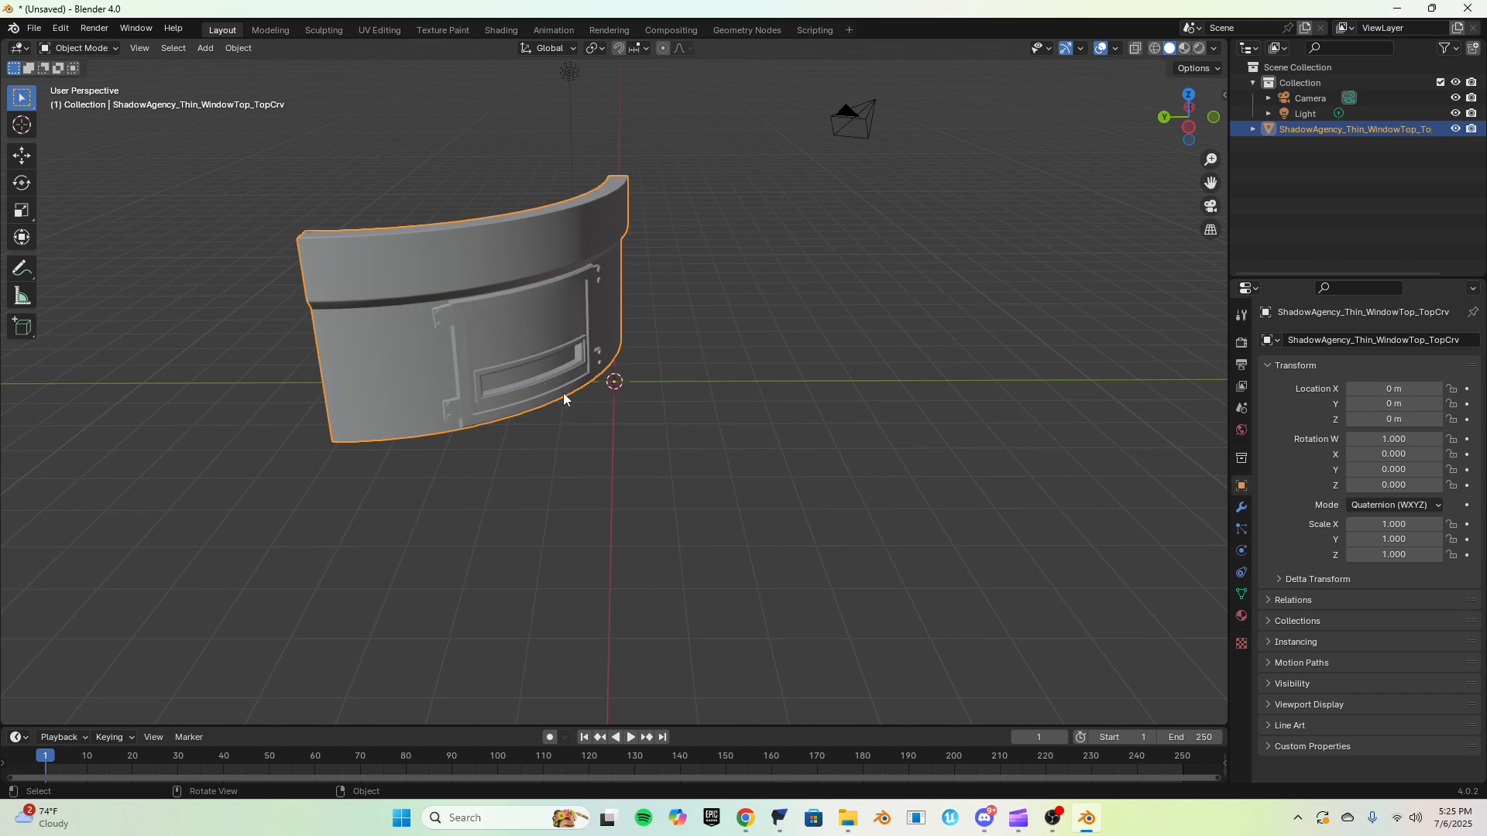
middle_click_drag(593, 211, 413, 408)
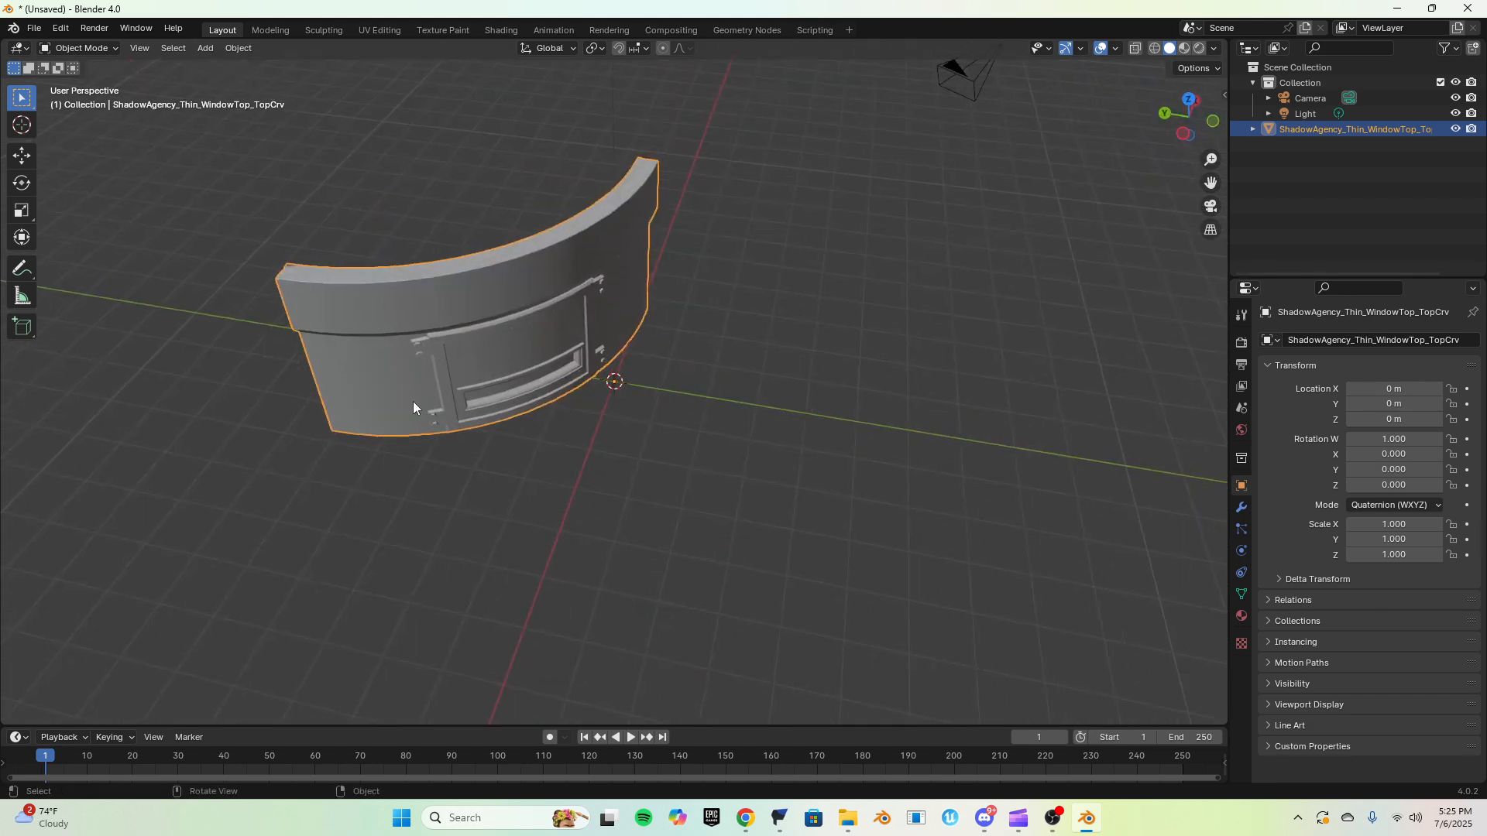
left_click(32, 31)
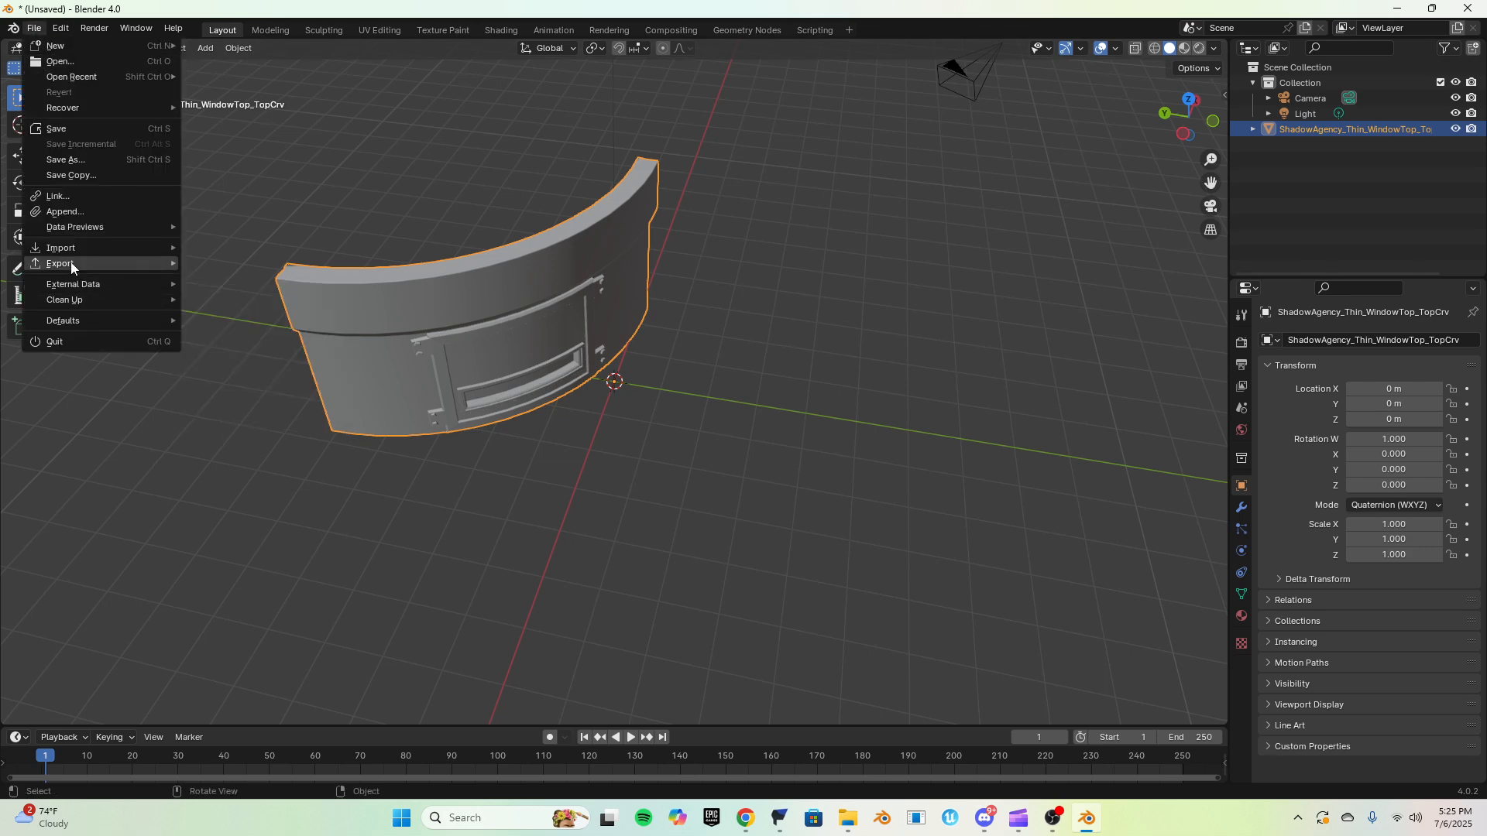
mouse_move(76, 262)
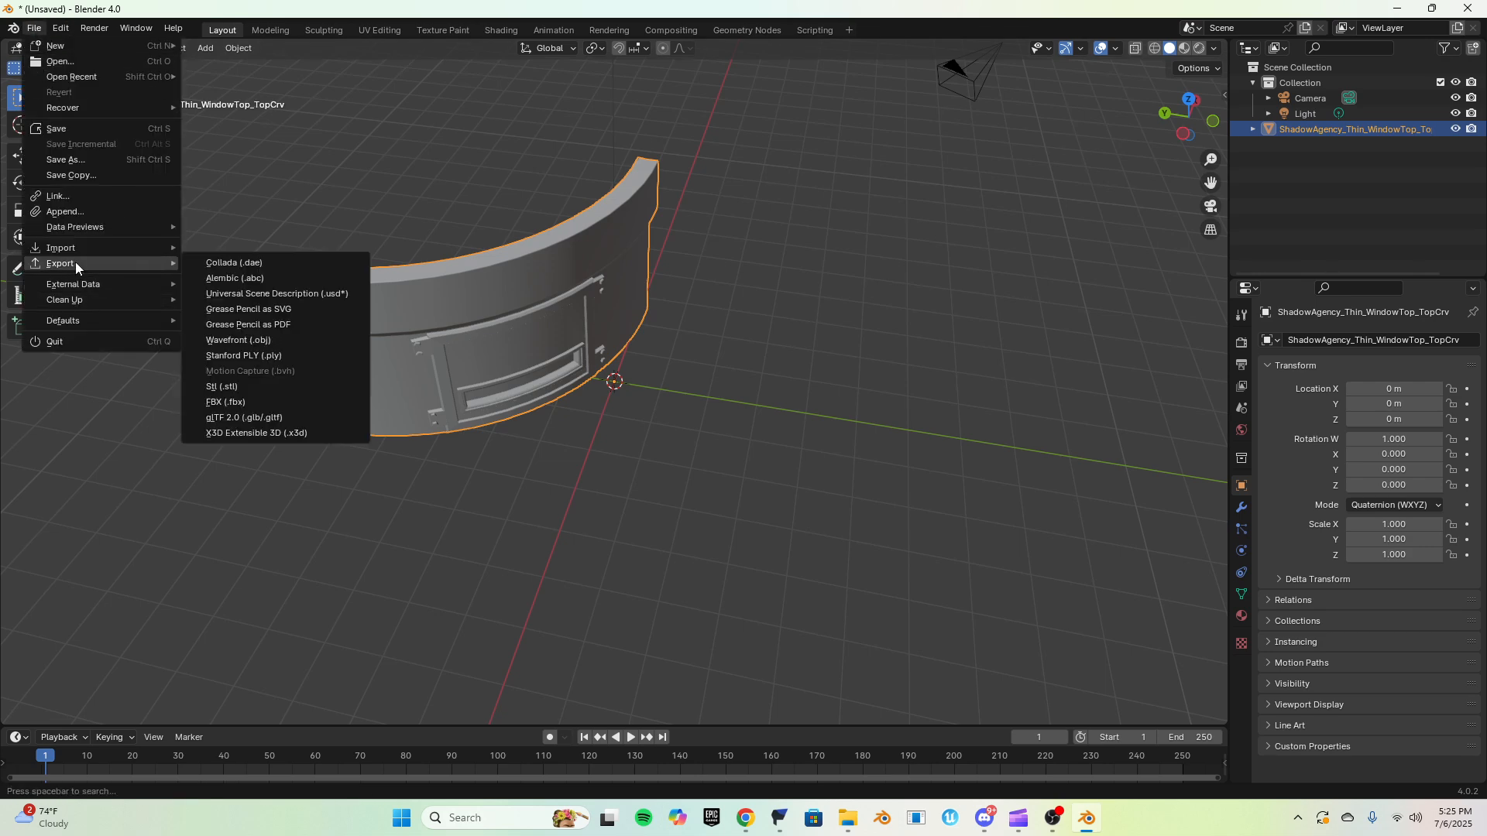
left_click(215, 404)
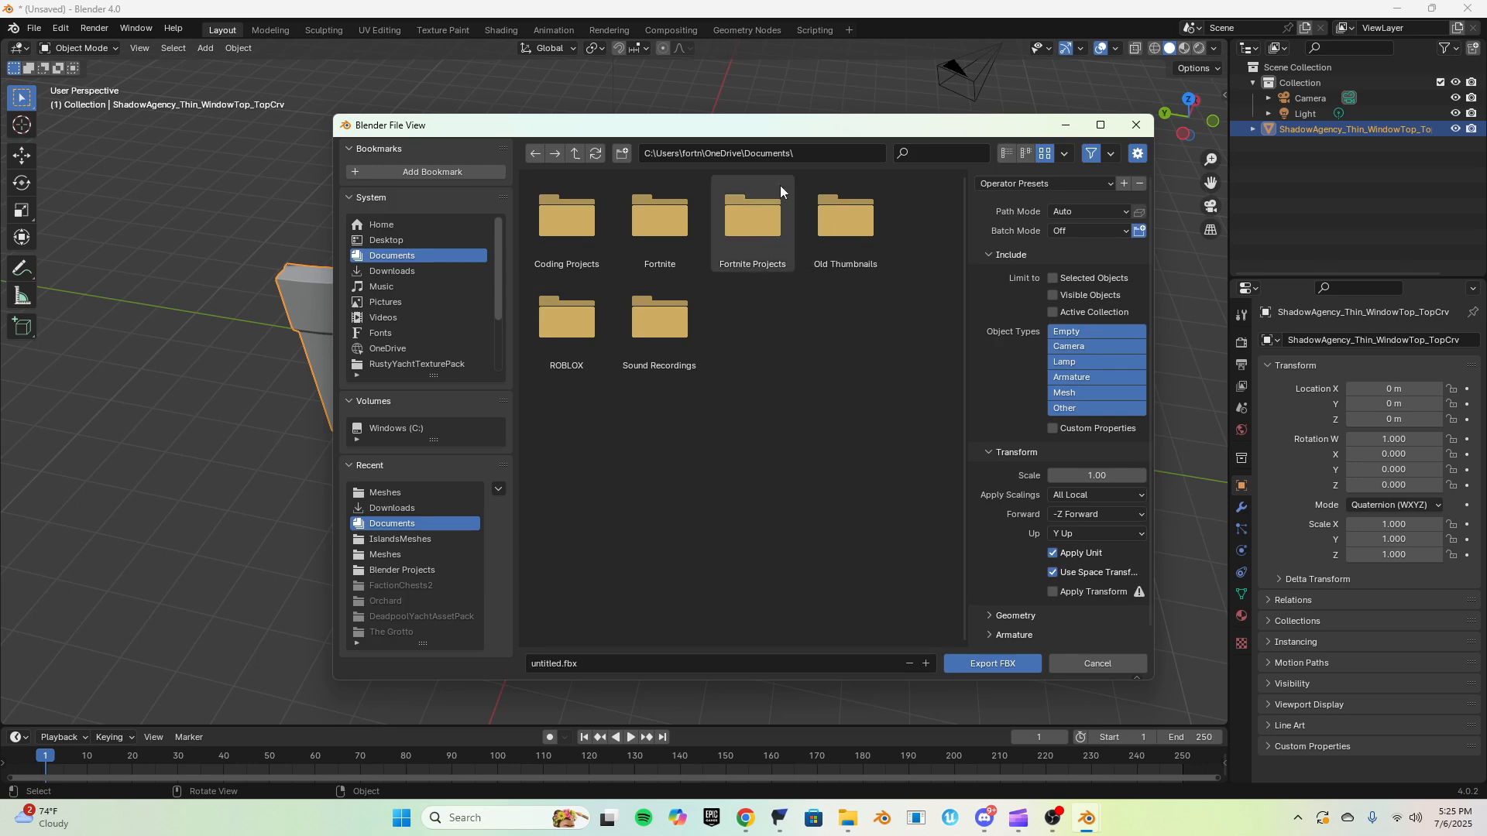
left_click_drag(800, 115, 420, 123)
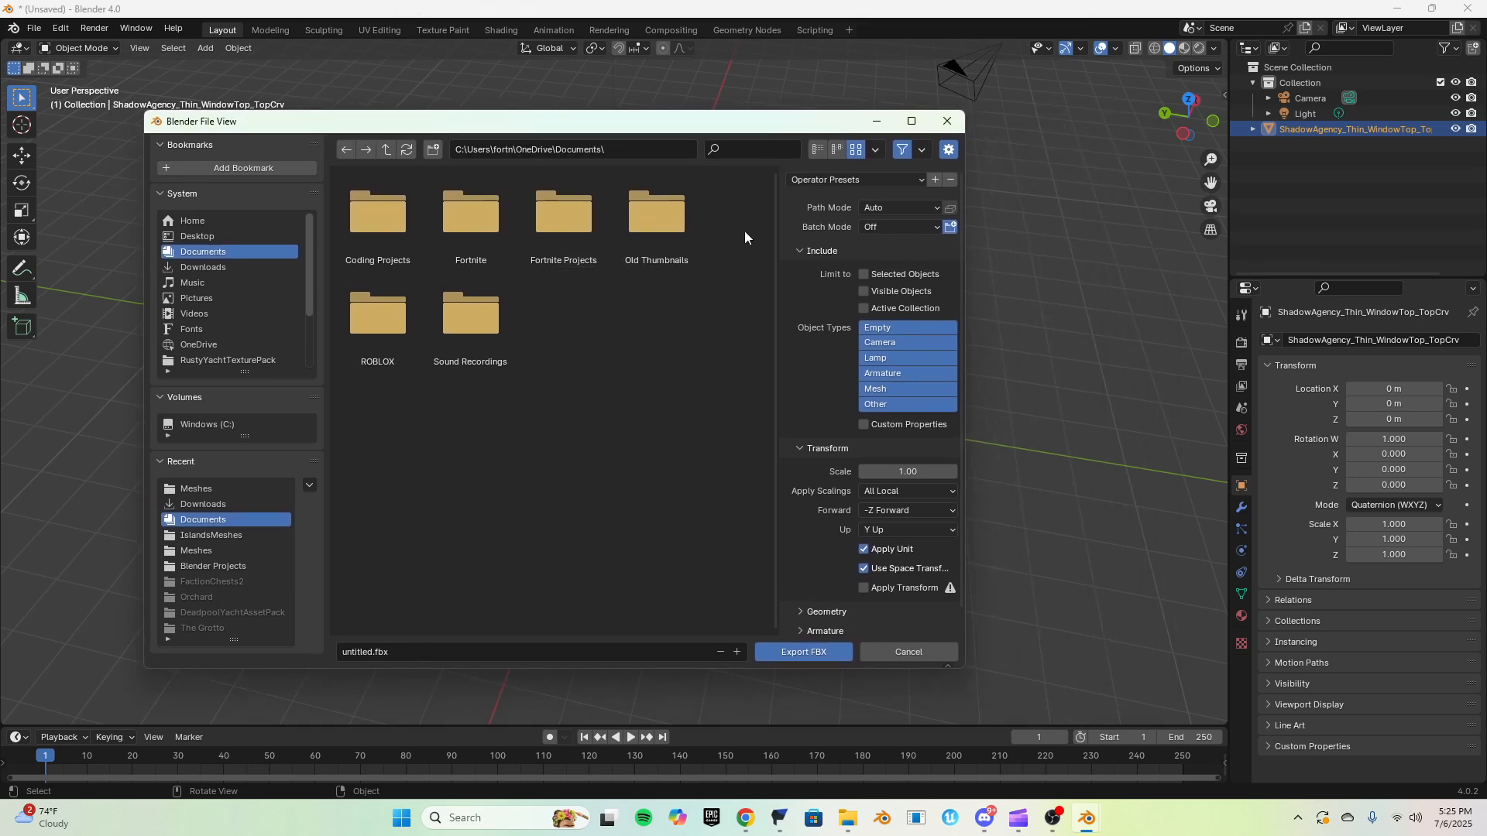
left_click(865, 274)
scroll(824, 544, "down", 1)
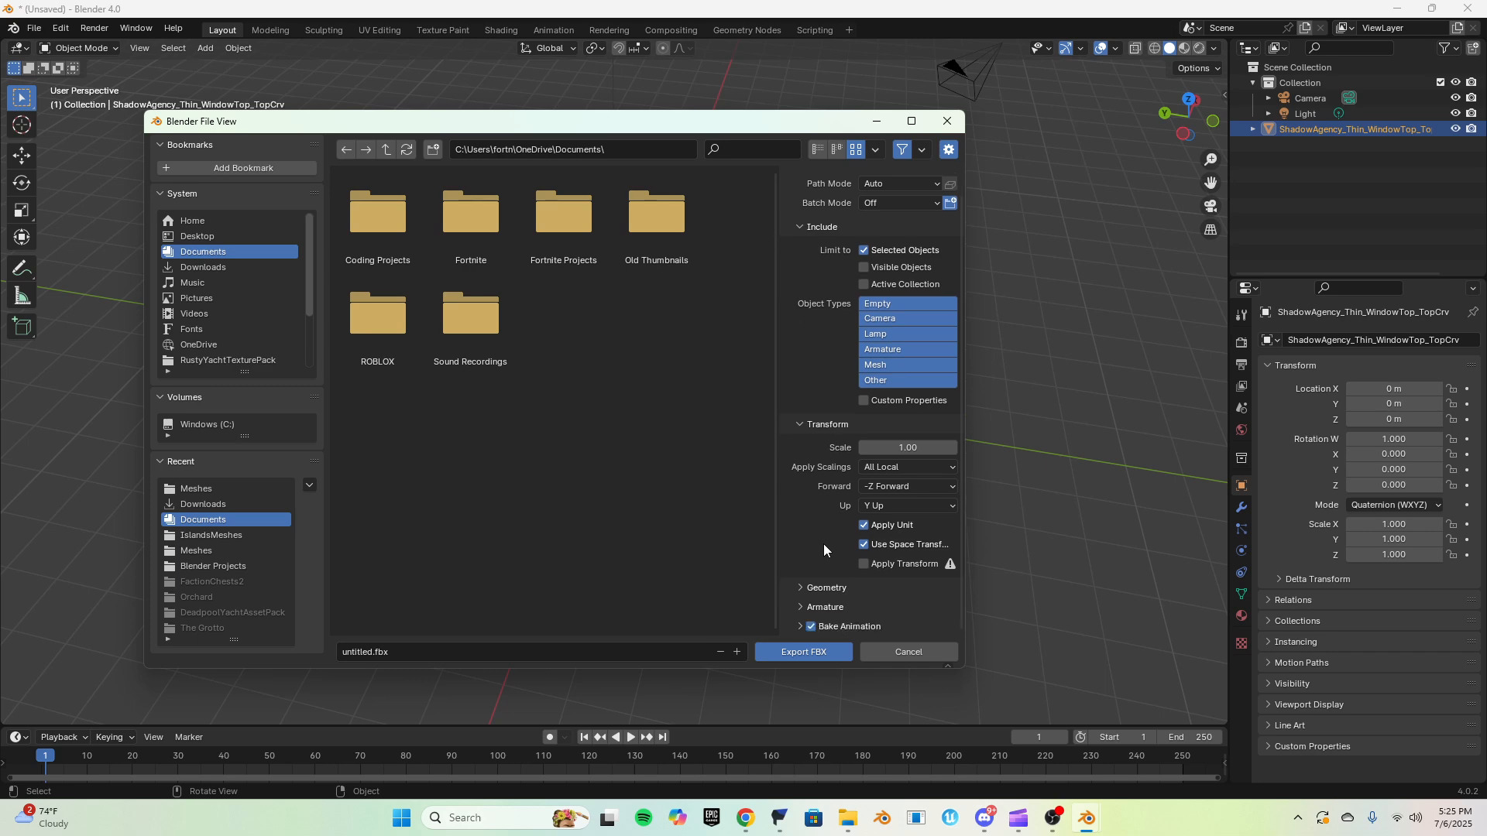
left_click(809, 629)
left_click_drag(596, 121, 714, 563)
left_click_drag(679, 464, 542, 165)
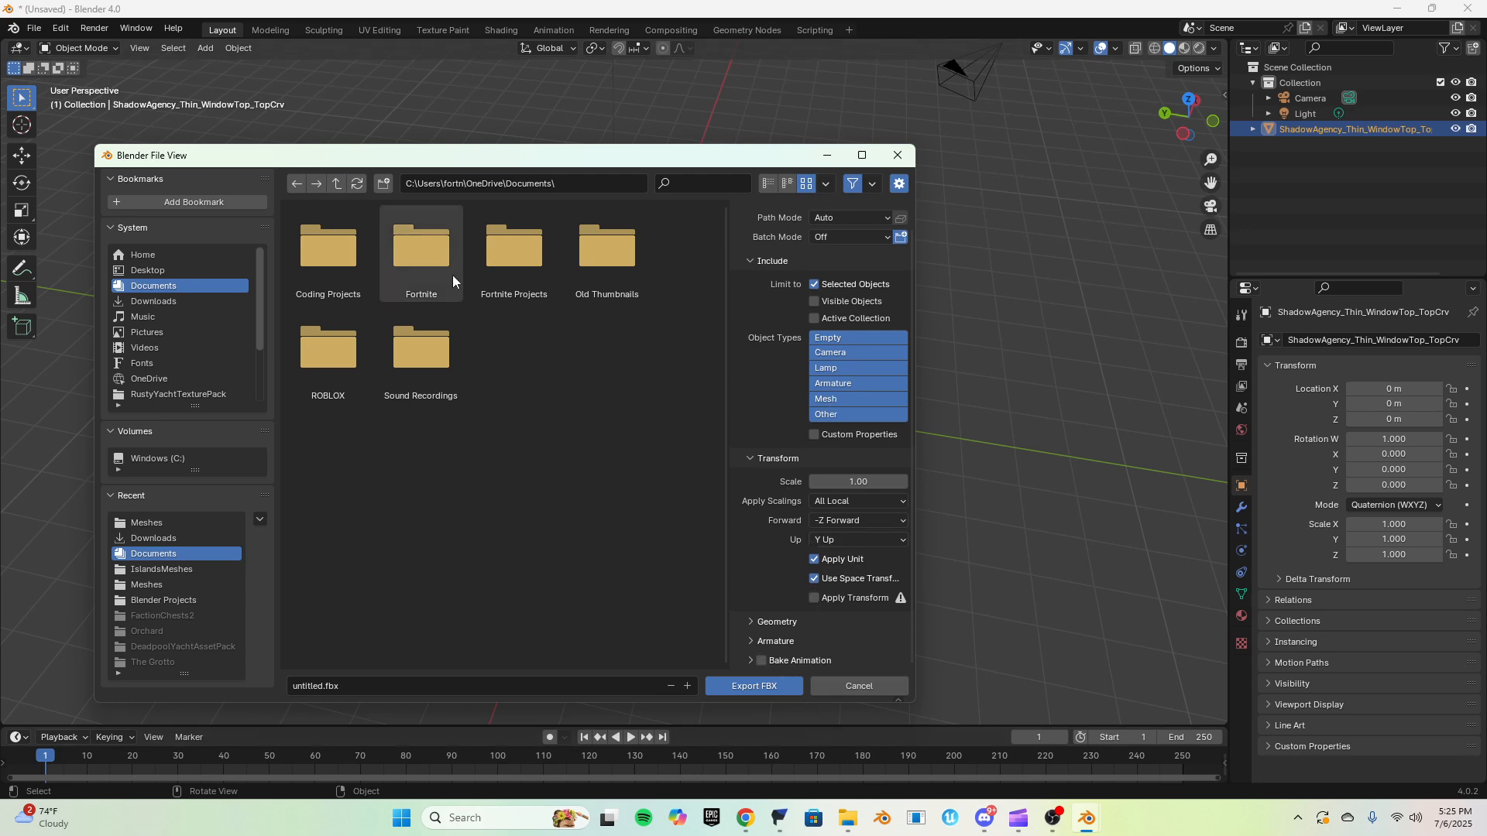
left_click_drag(387, 164, 469, 111)
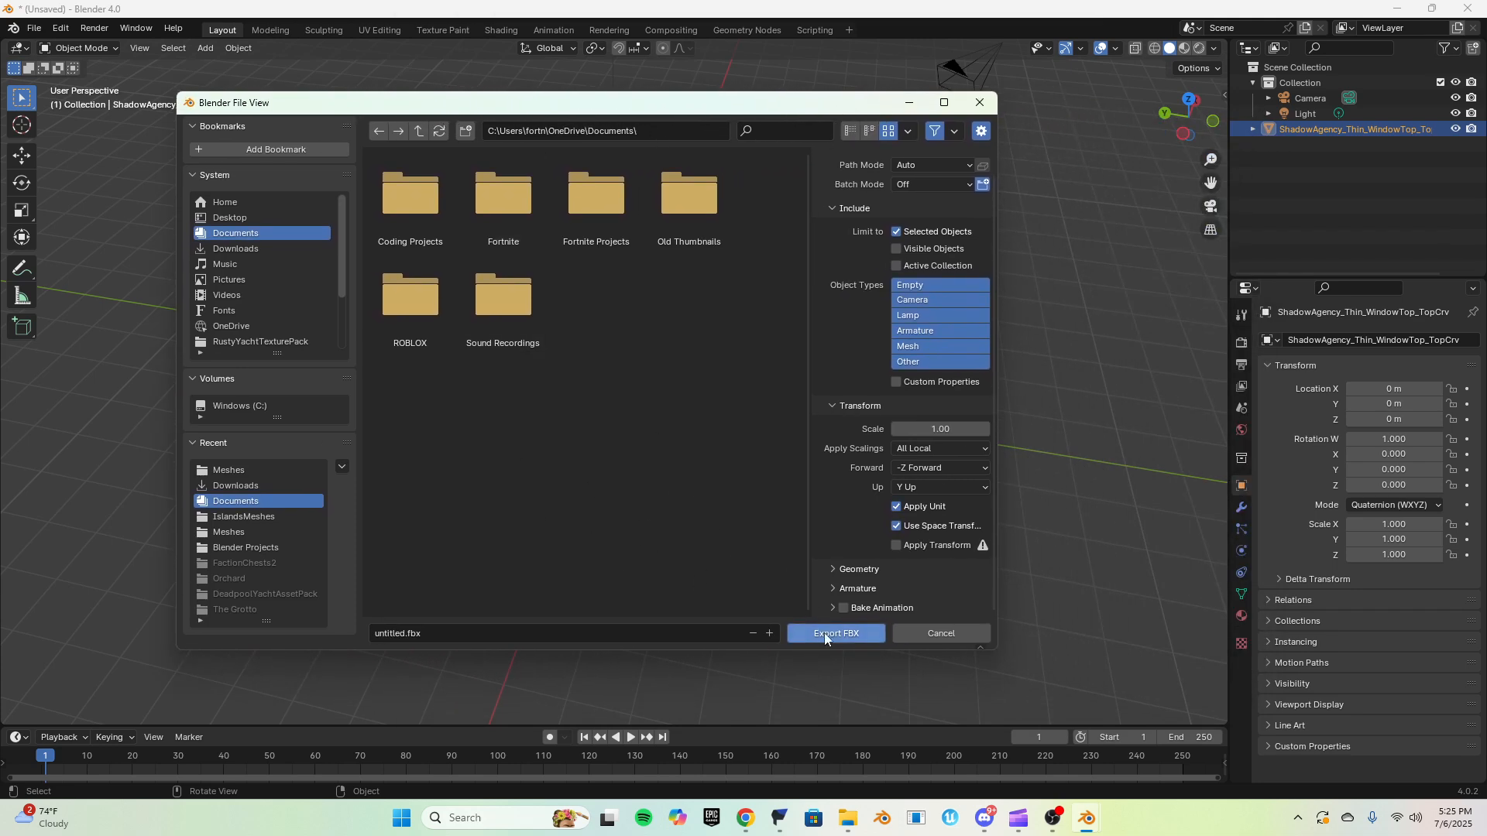
Name the export file Test.fbx, choose the Downloads folder as its destination, and export the FBX
left_click(378, 635)
left_click(380, 636)
double_click(411, 638)
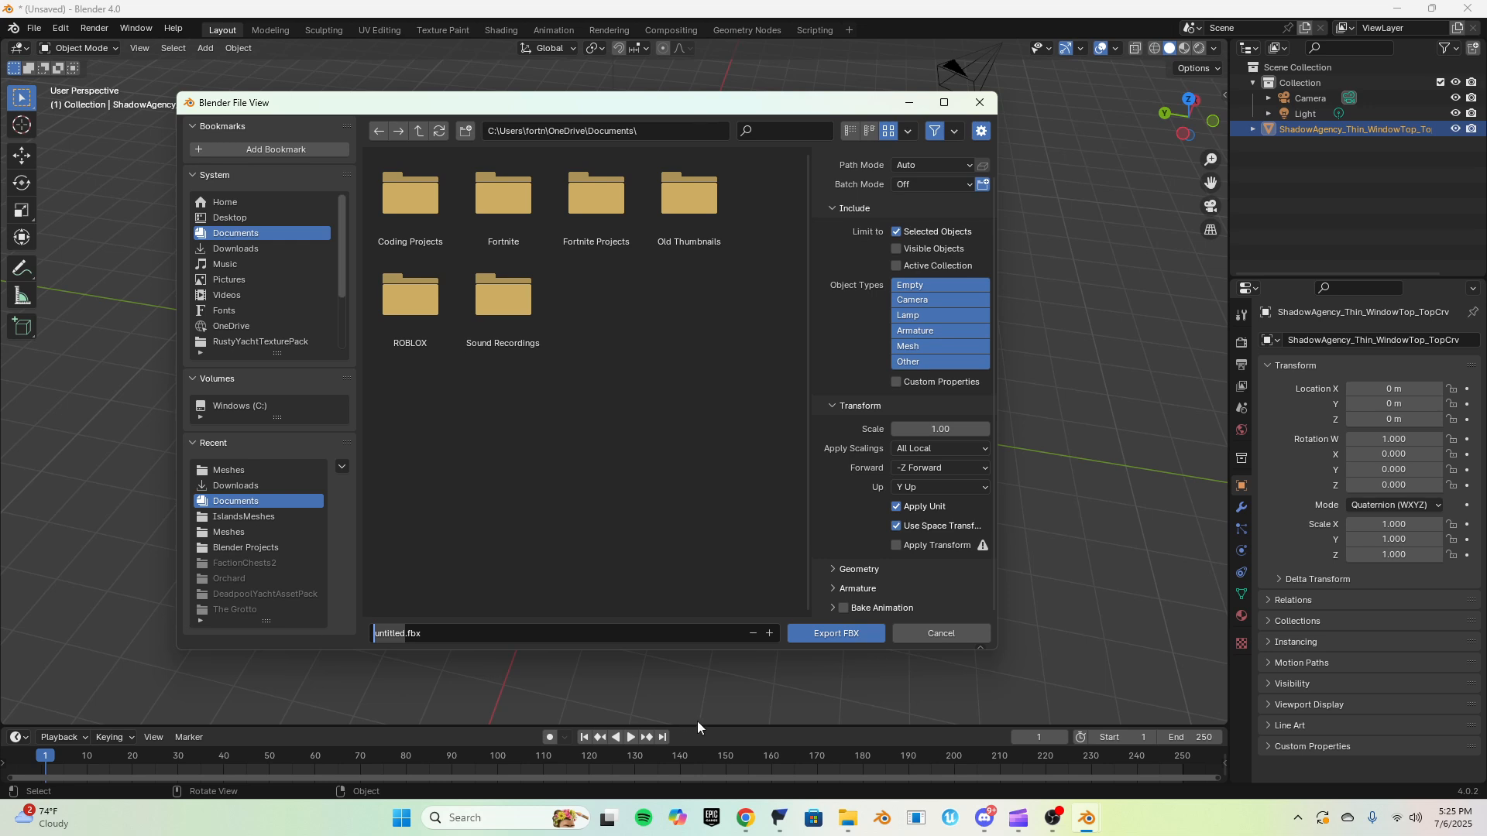
type("Test")
left_click(542, 432)
left_click(209, 485)
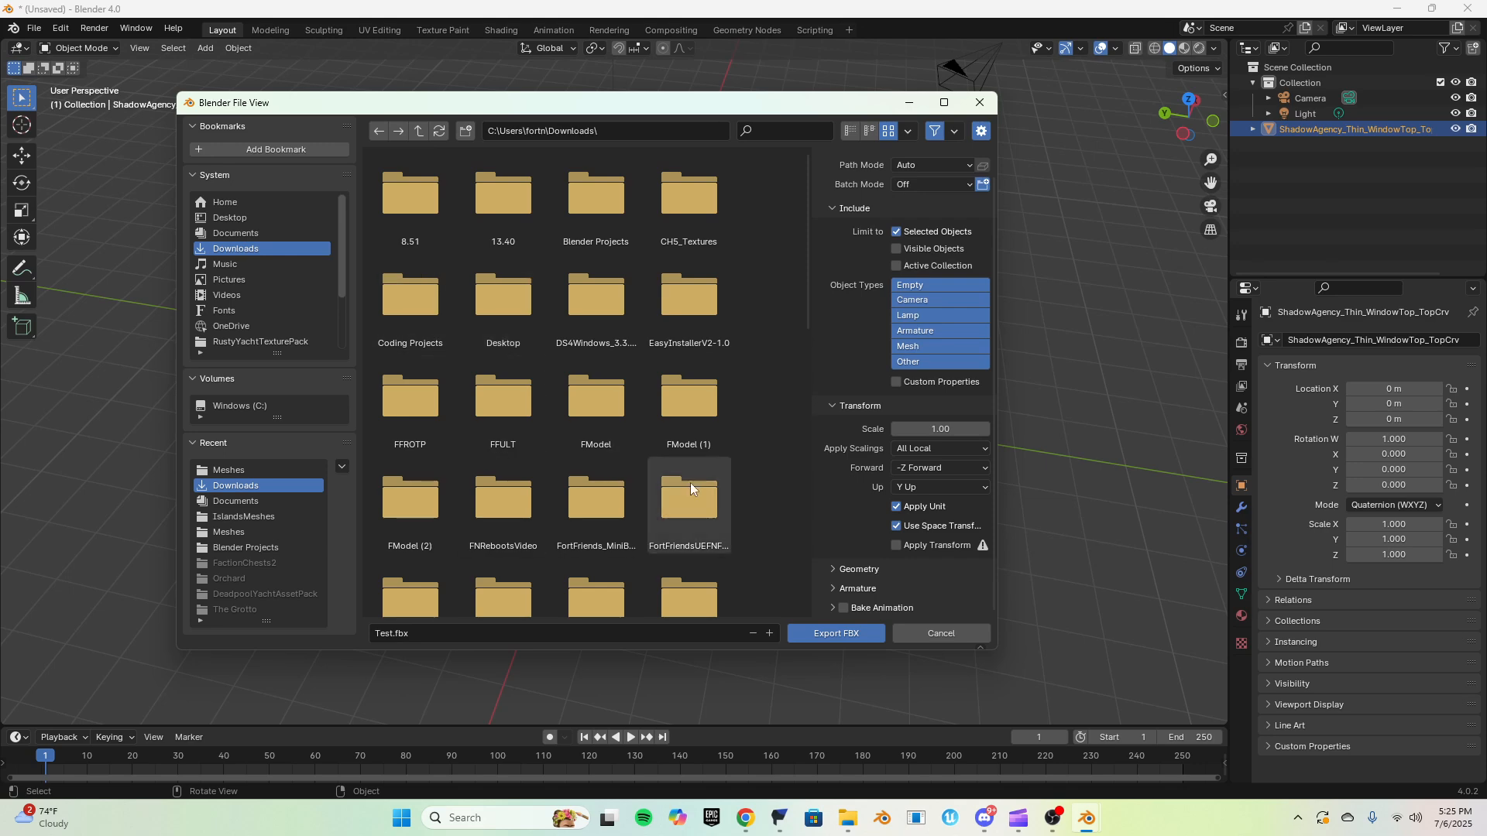
left_click(833, 632)
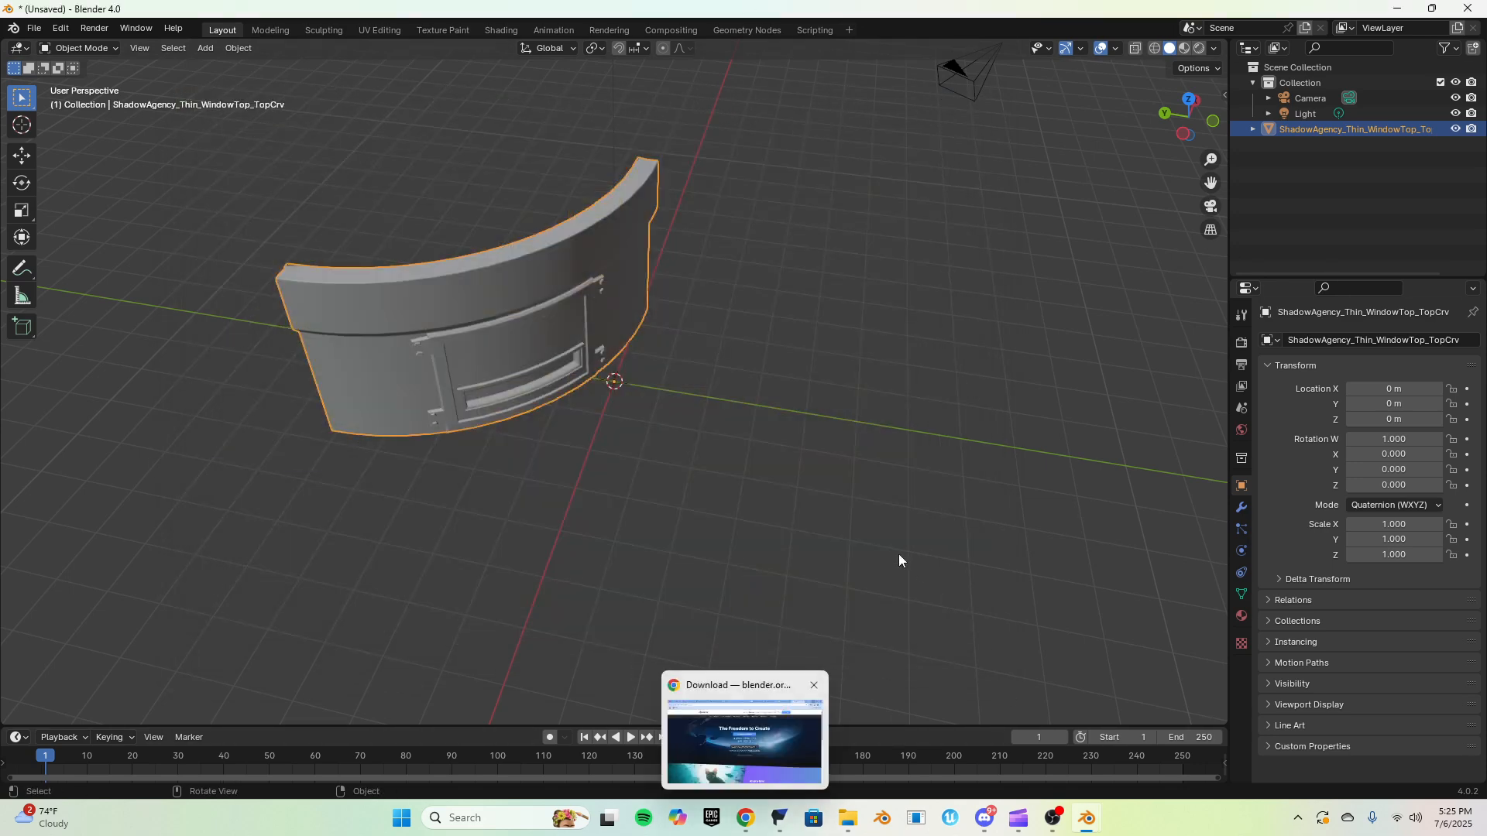
middle_click_drag(901, 556, 670, 515)
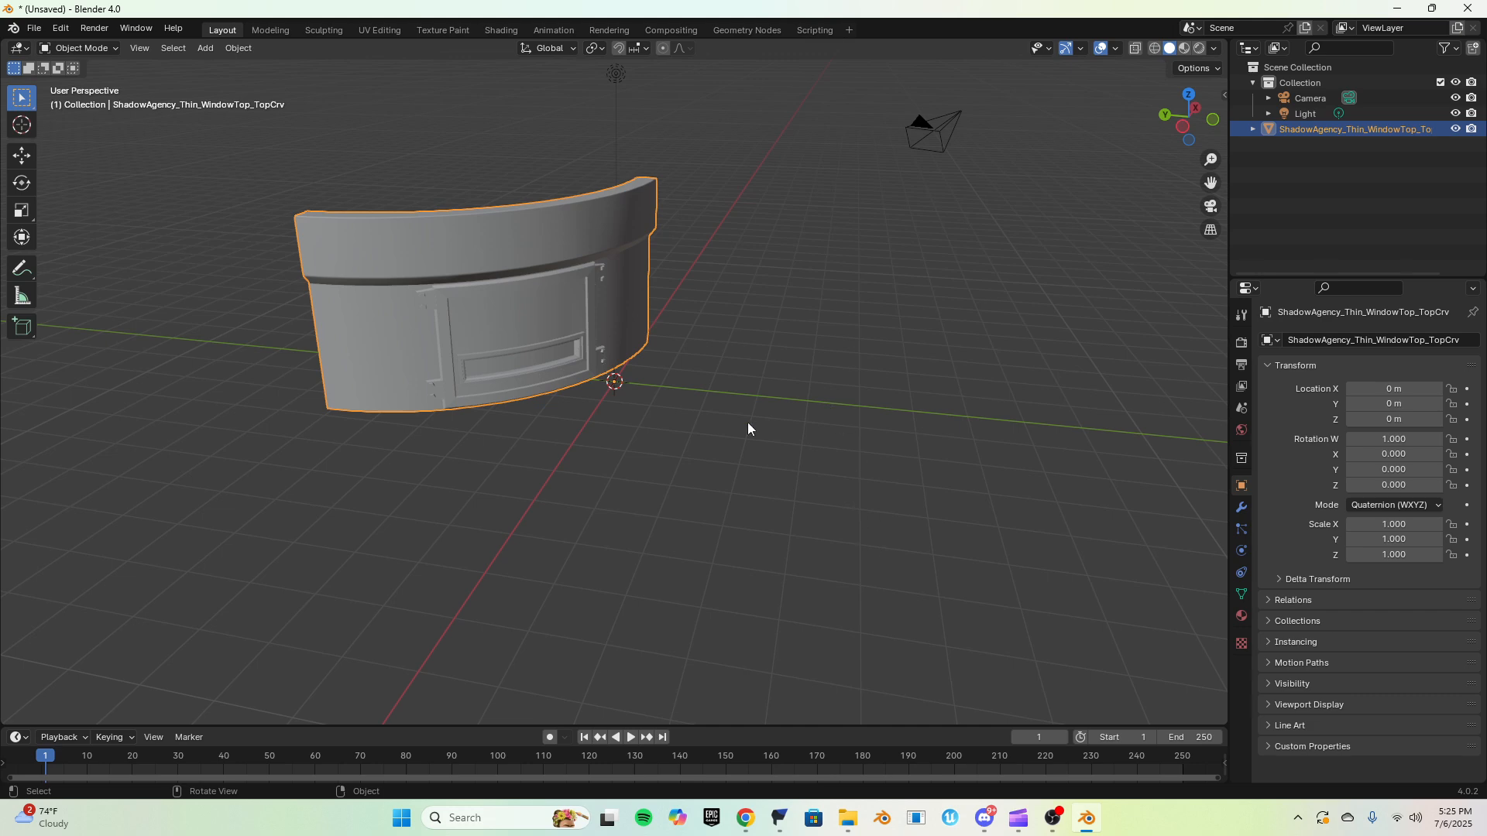
middle_click_drag(748, 429, 438, 330)
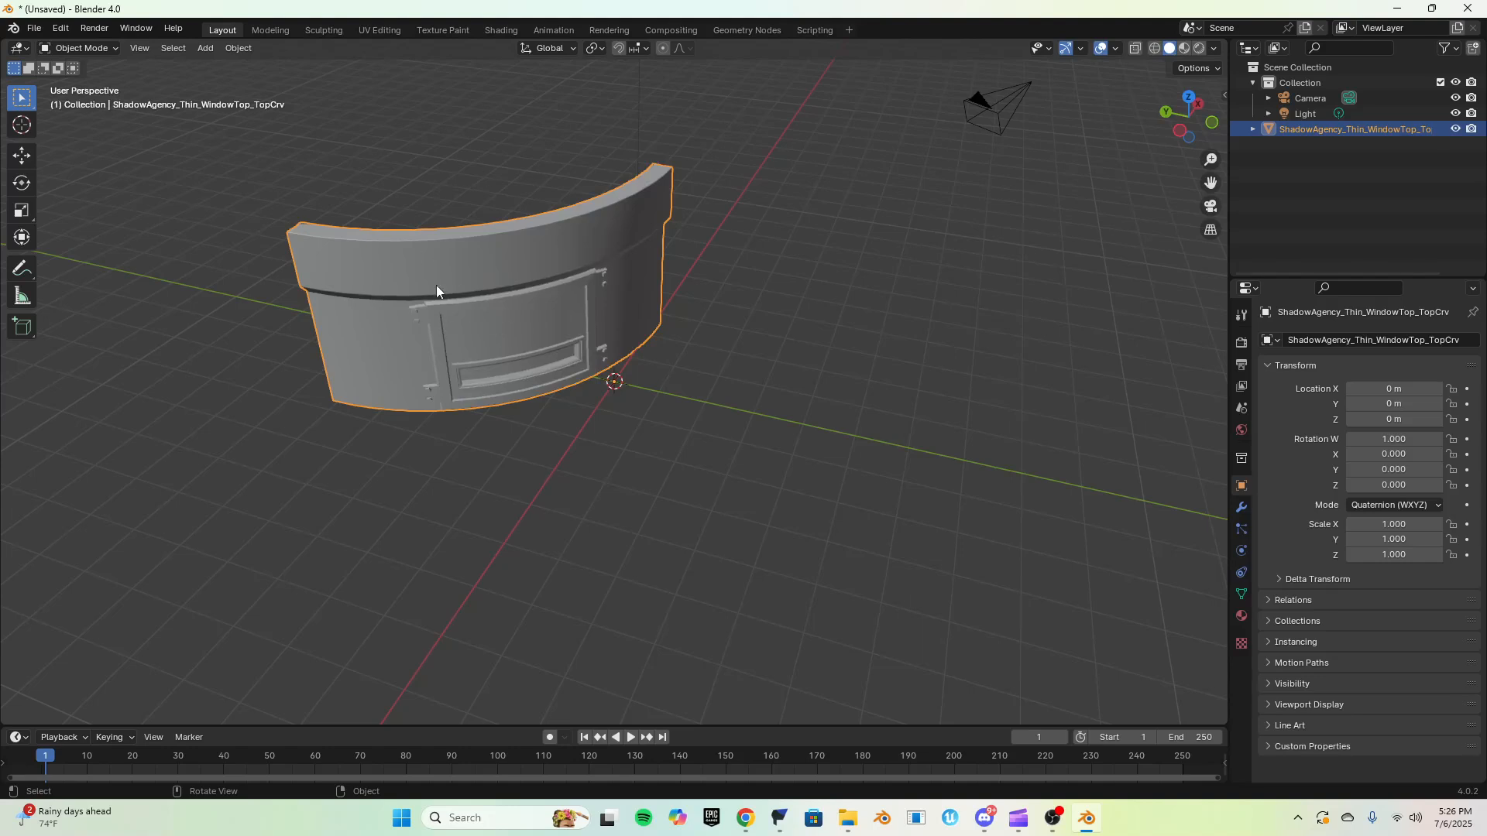